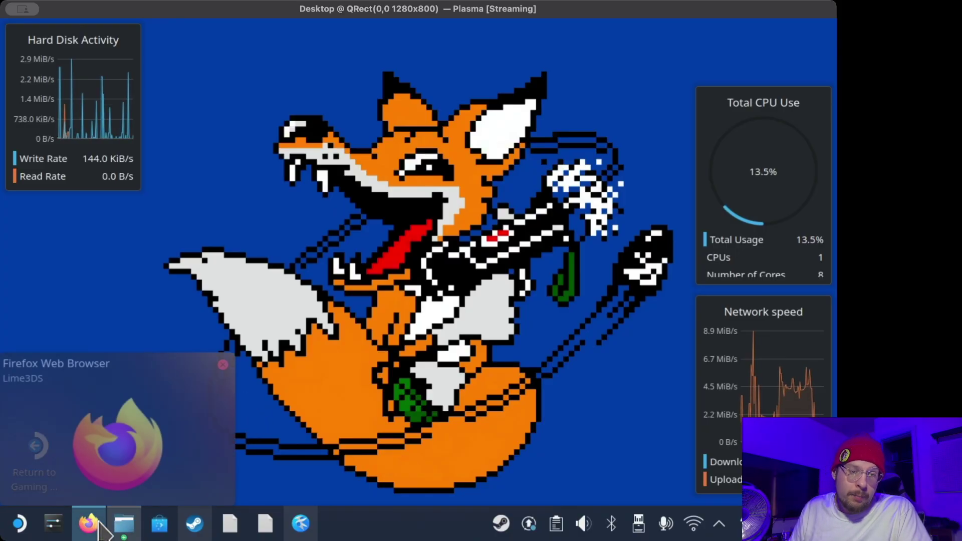
Open the Lime3DS releases page in Firefox and download lime3ds-2117.1-linux-appimage.tar.gz from the latest release.
left_click(100, 523)
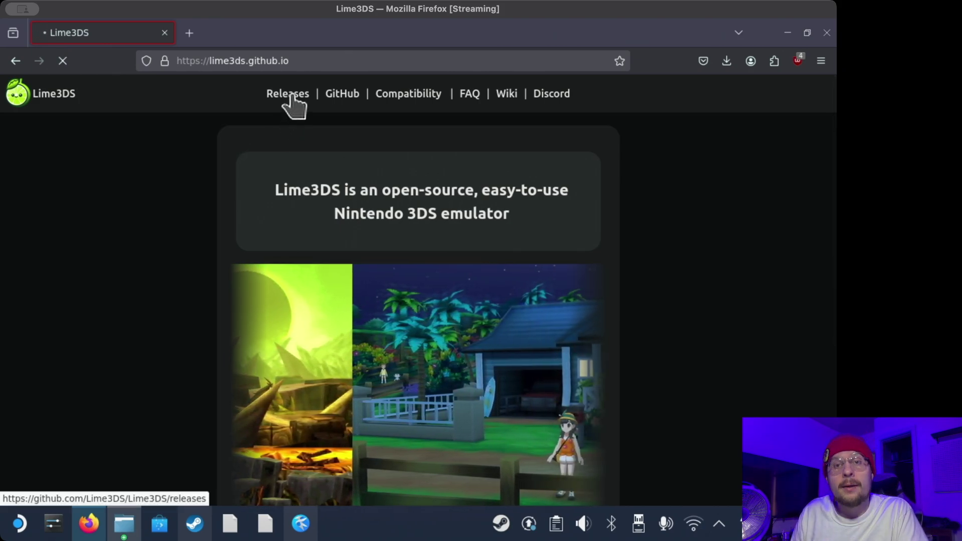
left_click(293, 103)
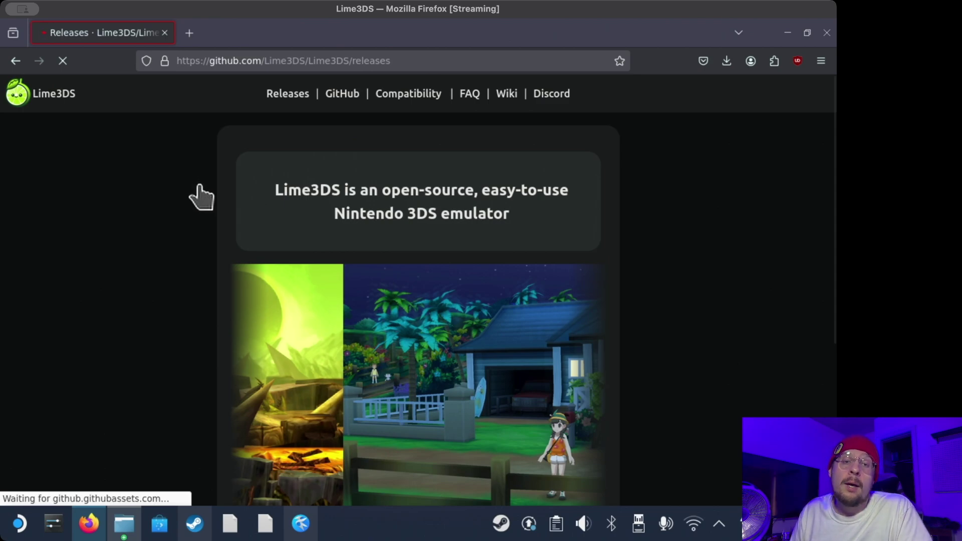
scroll(337, 228, "down", 3)
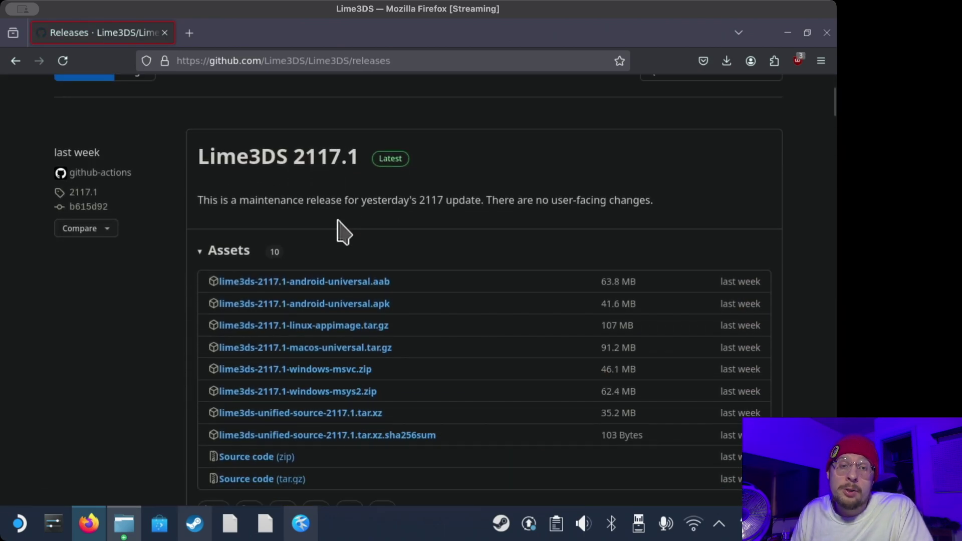
scroll(383, 249, "down", 1)
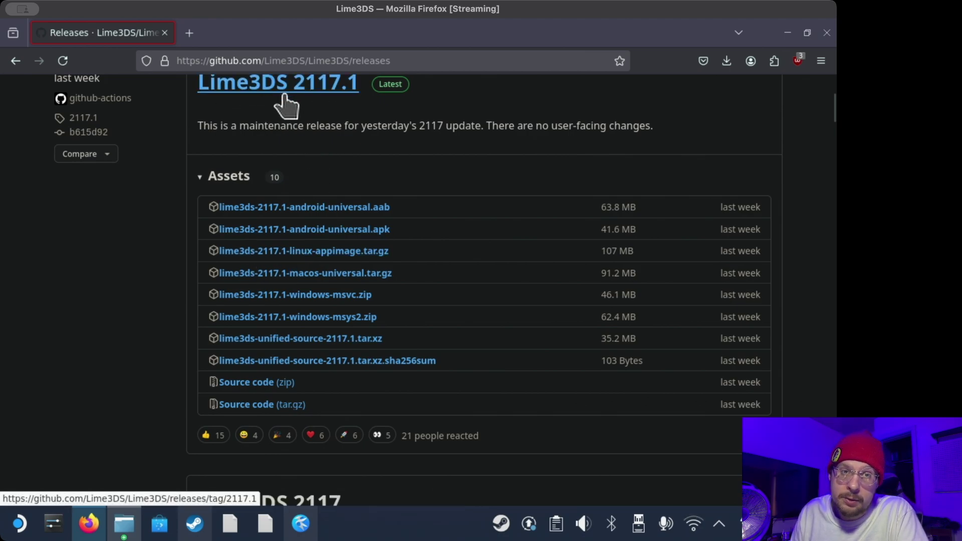
scroll(290, 113, "up", 3)
left_click_drag(419, 172, 372, 155)
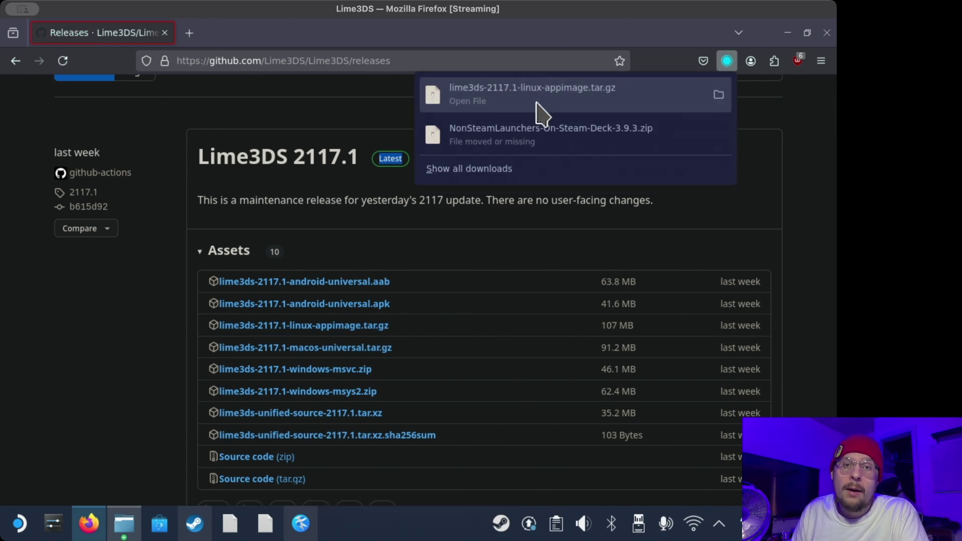
Switch to Dolphin and extract lime3ds-2117.1-linux-appimage.tar.gz within Downloads, with autodetected subfolder.
left_click(123, 522)
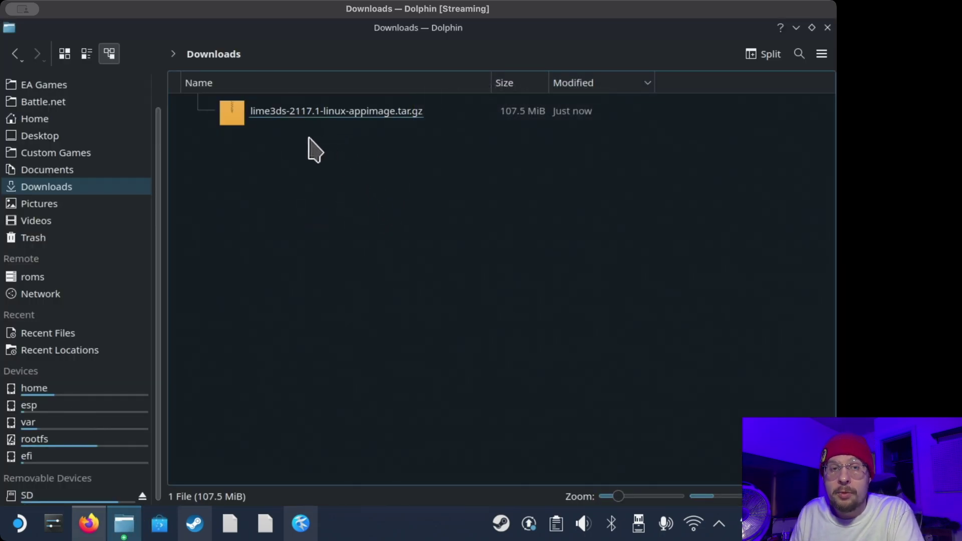
left_click(311, 121)
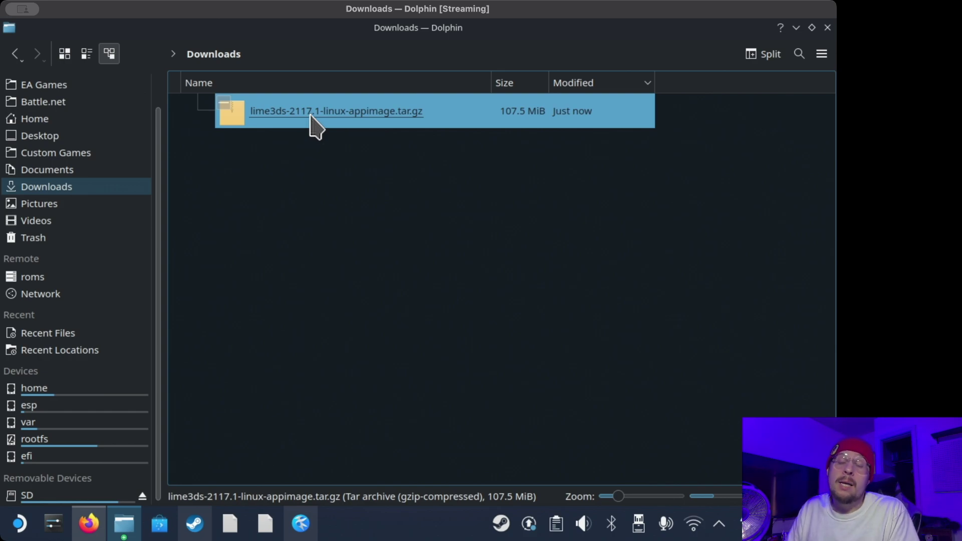
right_click(312, 116)
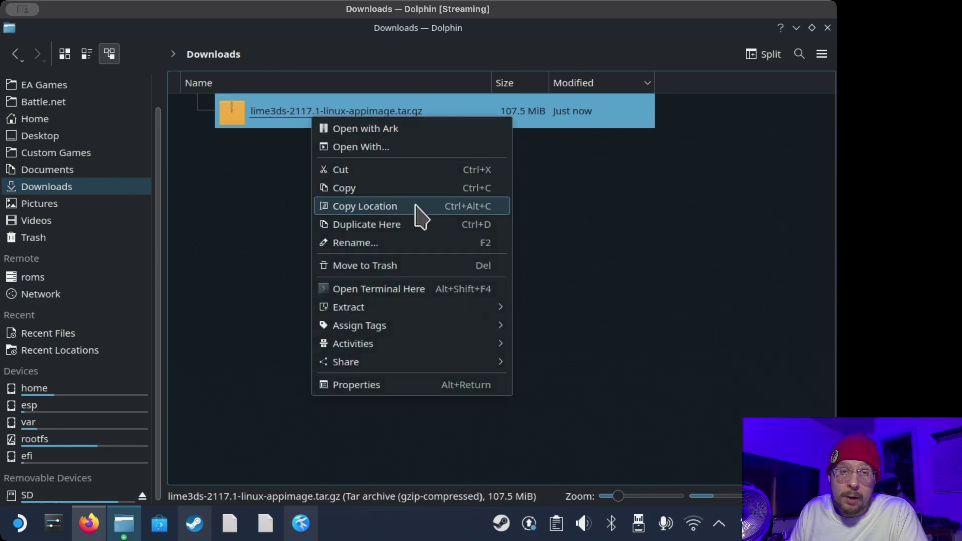
mouse_move(403, 327)
mouse_move(401, 308)
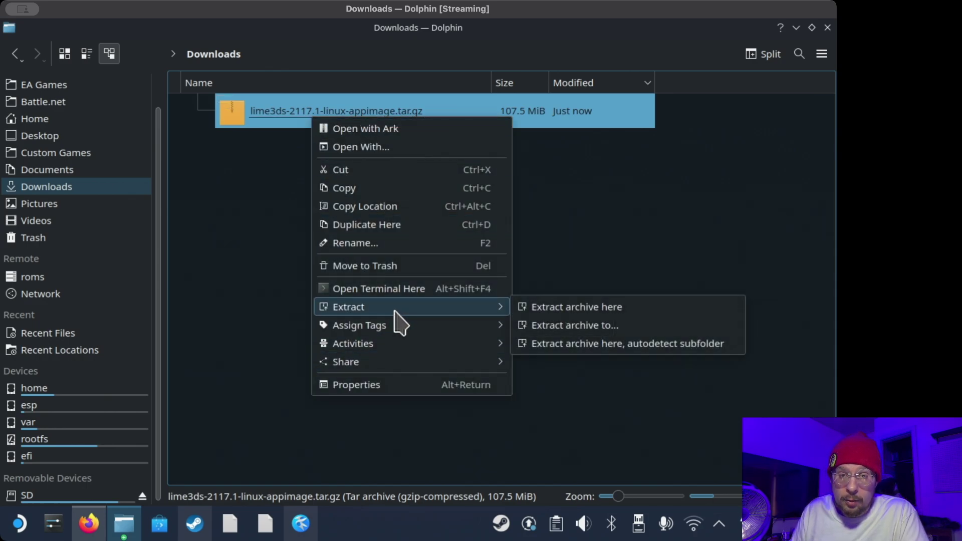
left_click(651, 351)
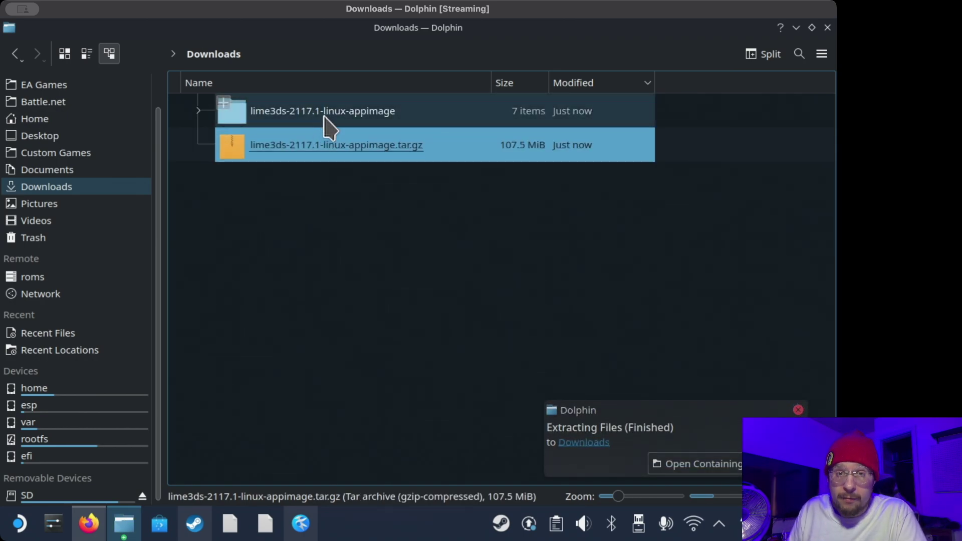
Open the extracted lime3ds-2117.1-linux-appimage folder, test-launch lime3ds-gui.AppImage and close the emulator again.
left_click(328, 125)
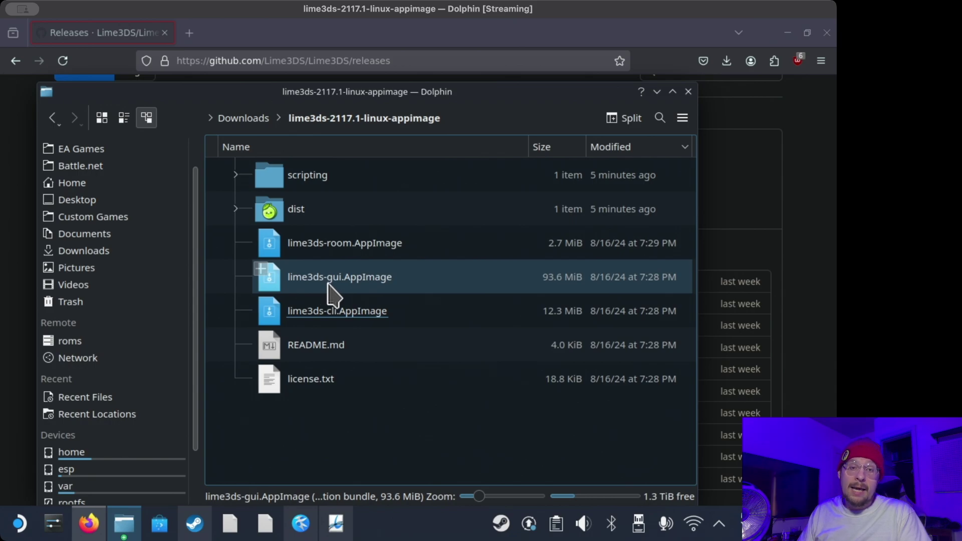
left_click(371, 282)
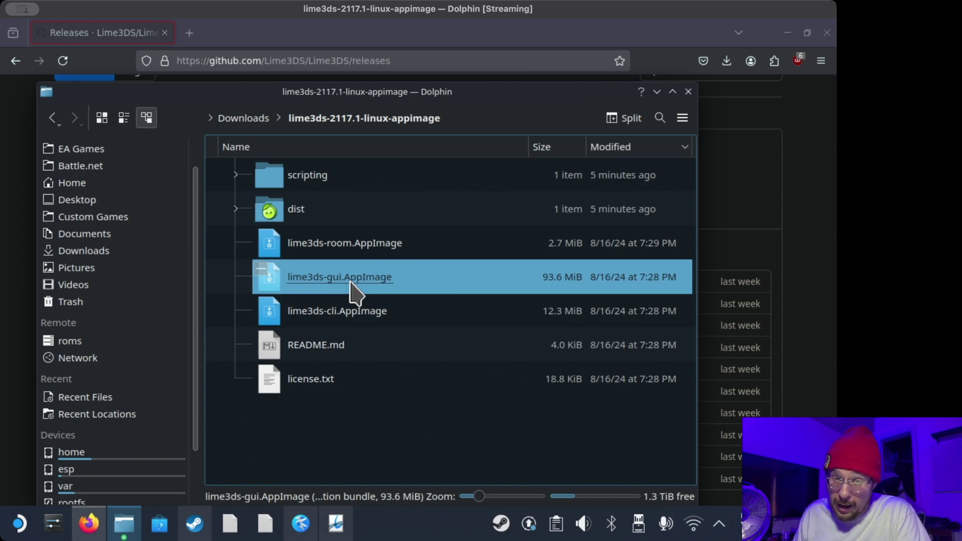
left_click(371, 289)
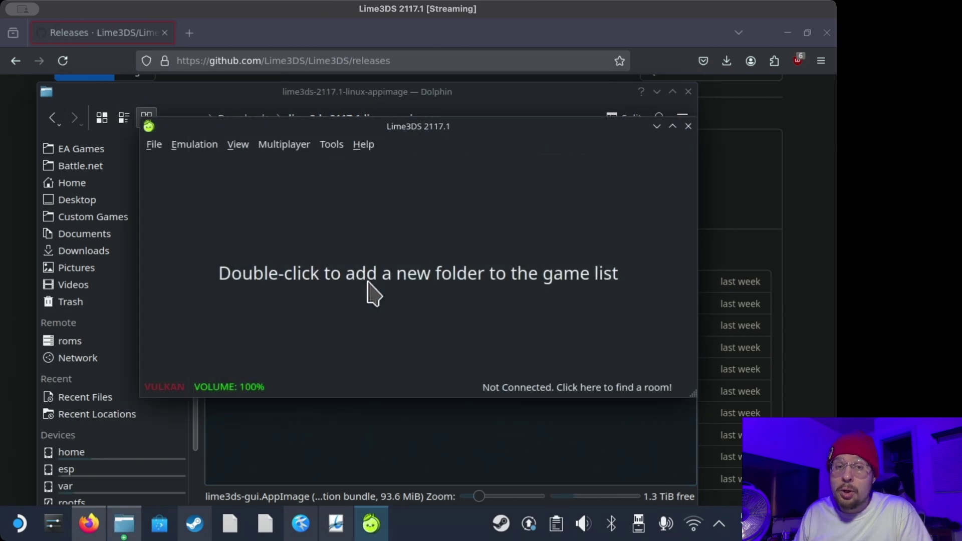
double_click(378, 131)
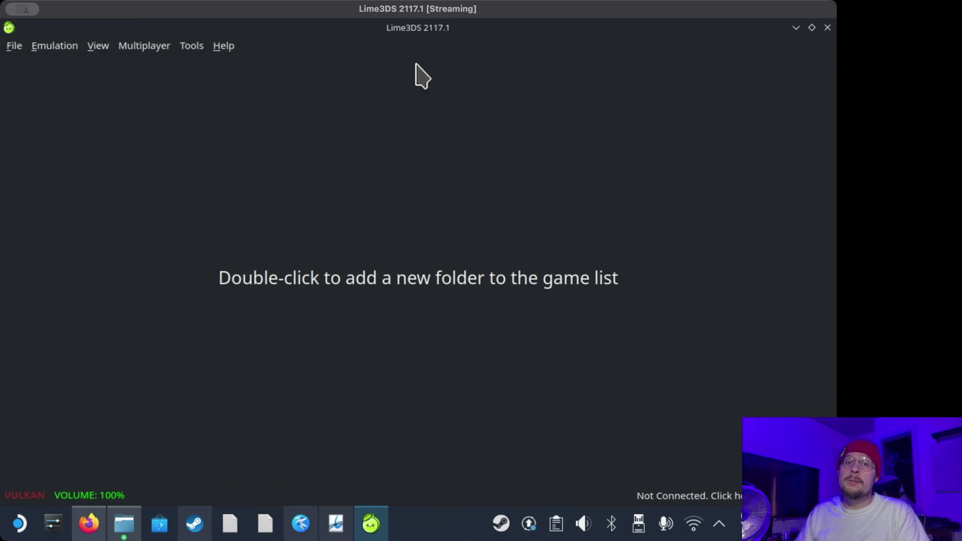
double_click(299, 27)
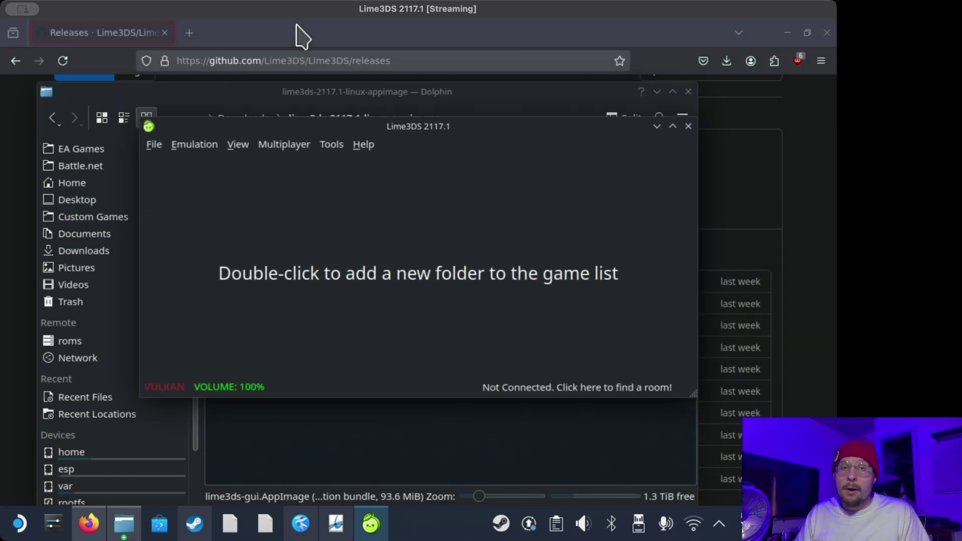
left_click(687, 128)
Cut lime3ds-gui.AppImage from the extracted folder to the clipboard.
left_click(323, 275)
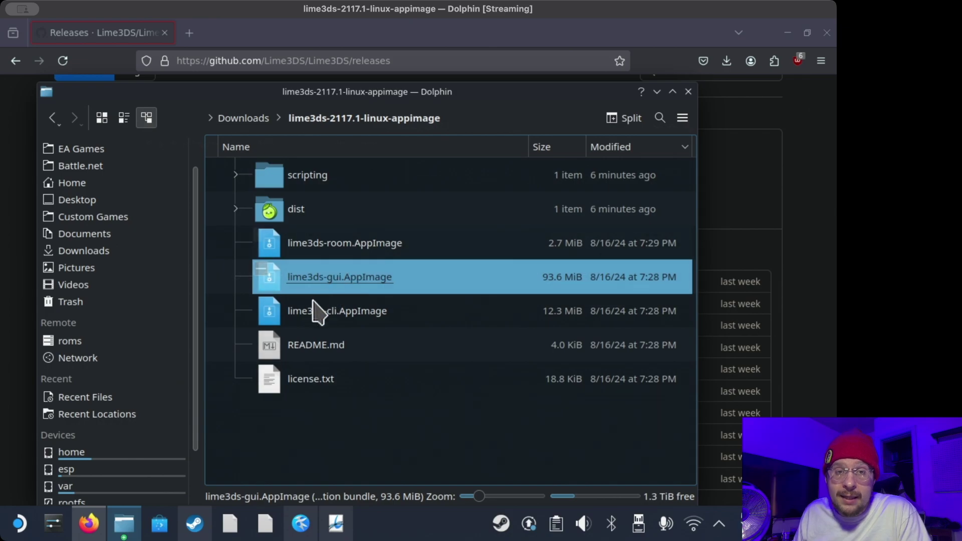
right_click(359, 279)
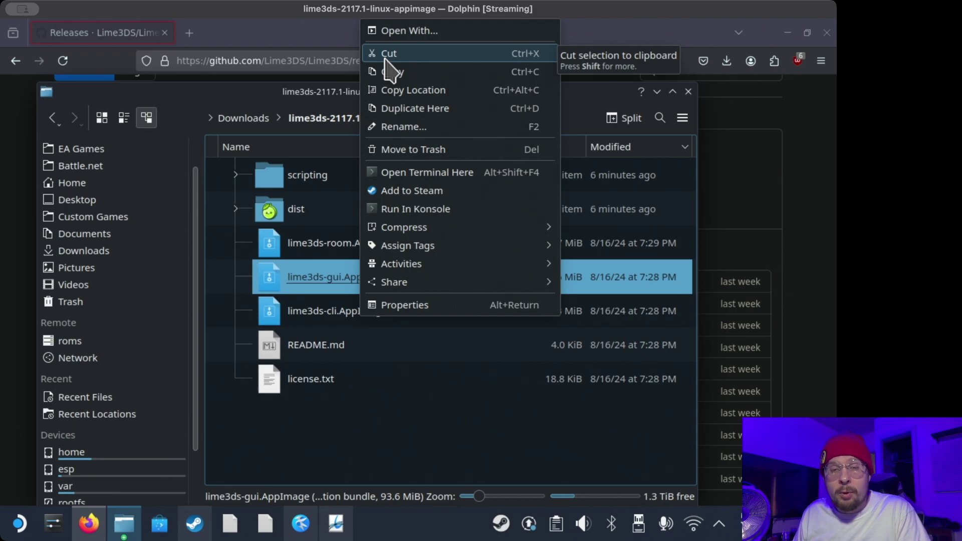
left_click(301, 279)
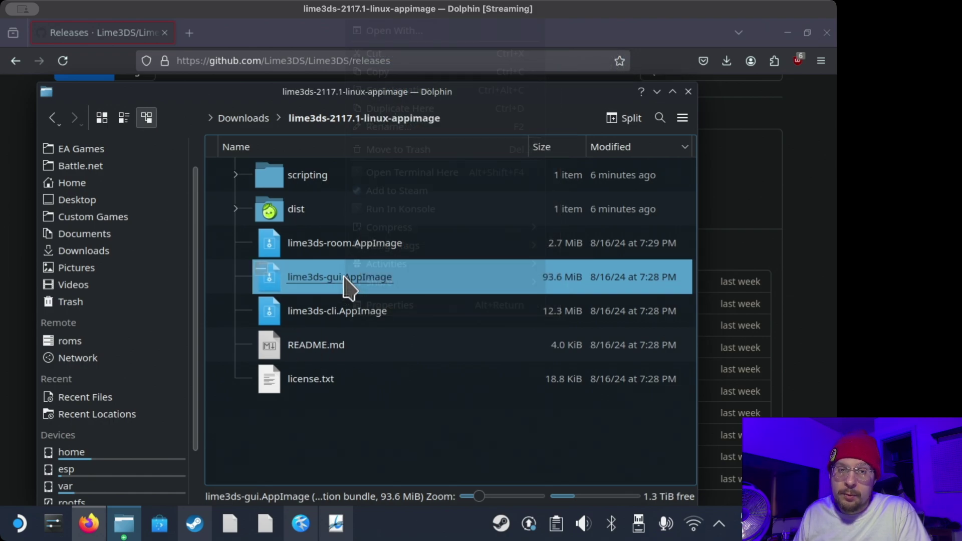
right_click(348, 279)
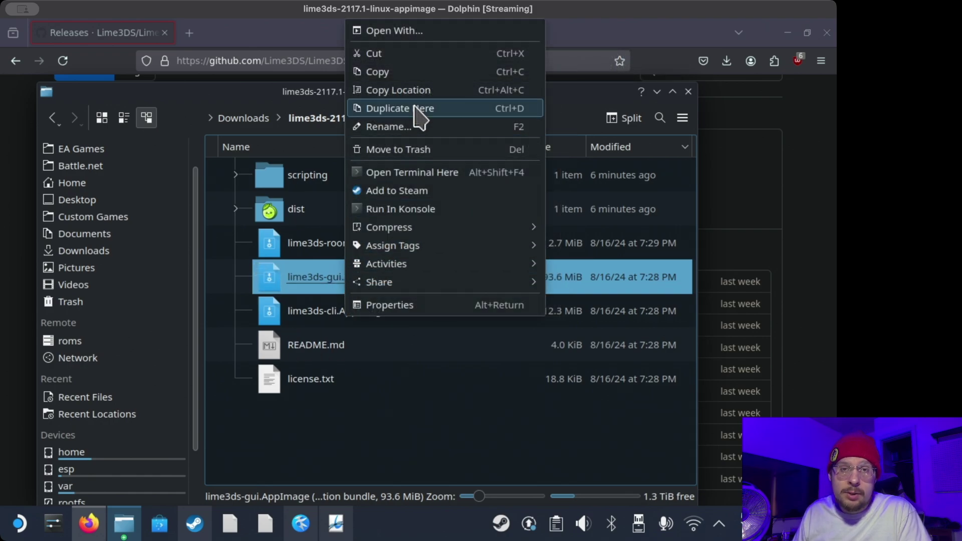
left_click(396, 54)
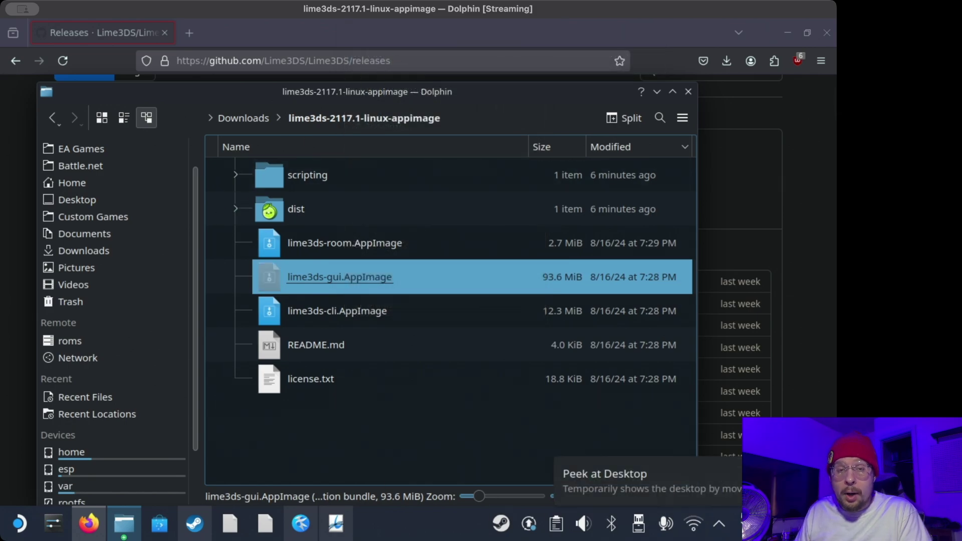
Switch to EmuDeck from the desktop and launch Steam ROM Manager, agreeing to exit Steam.
left_click(830, 523)
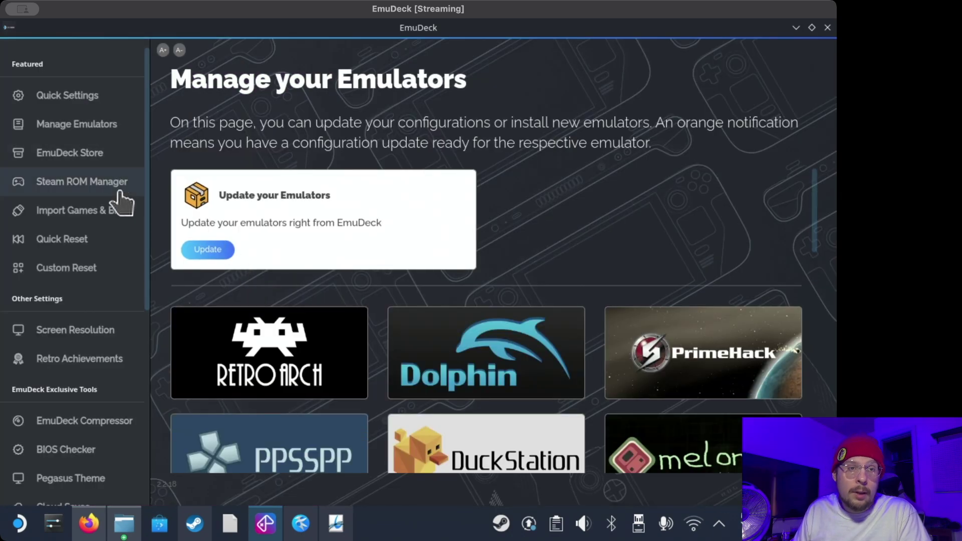
left_click(119, 194)
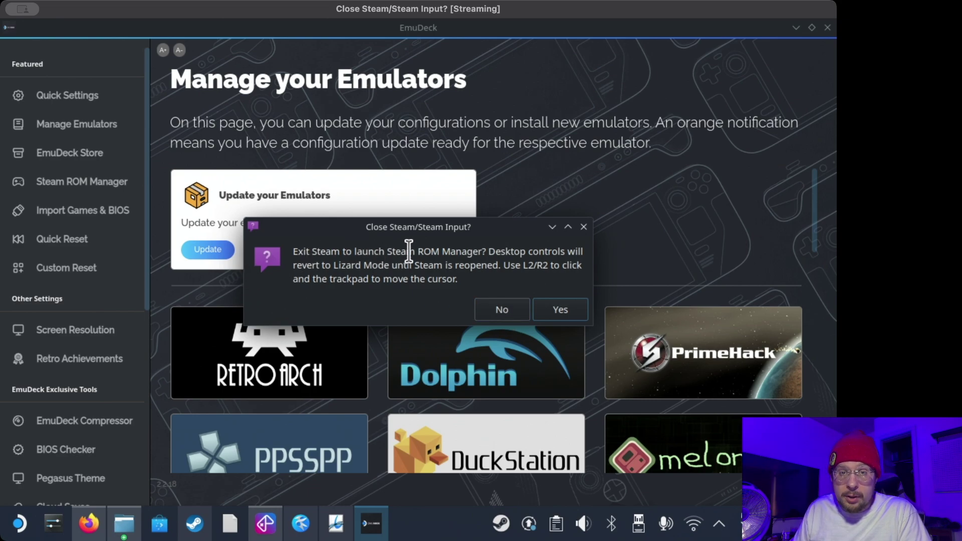
left_click(561, 310)
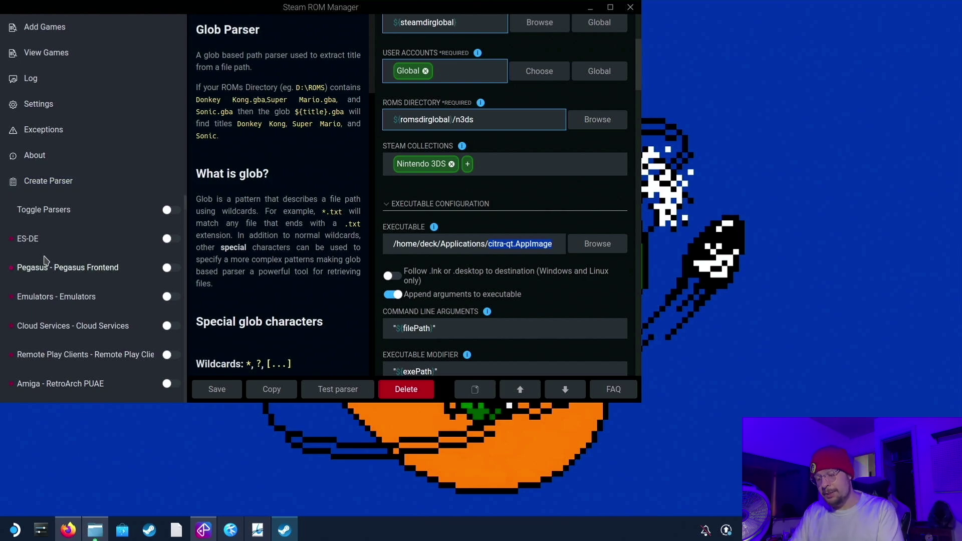
Examine the Nintendo 3DS - Citra parser's ROMs directory and executable path, and minimize Steam ROM Manager.
scroll(42, 170, "down", 3)
scroll(38, 191, "down", 5)
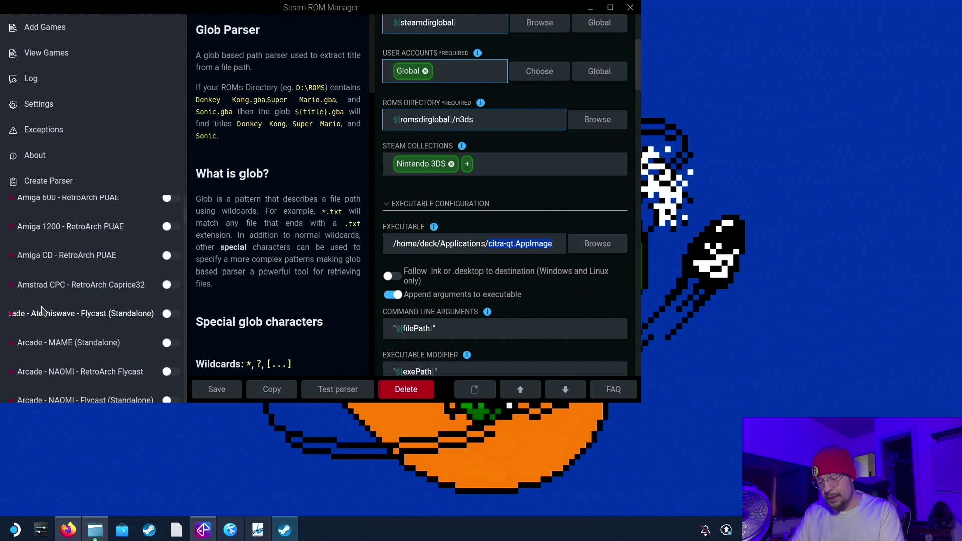
scroll(35, 196, "down", 7)
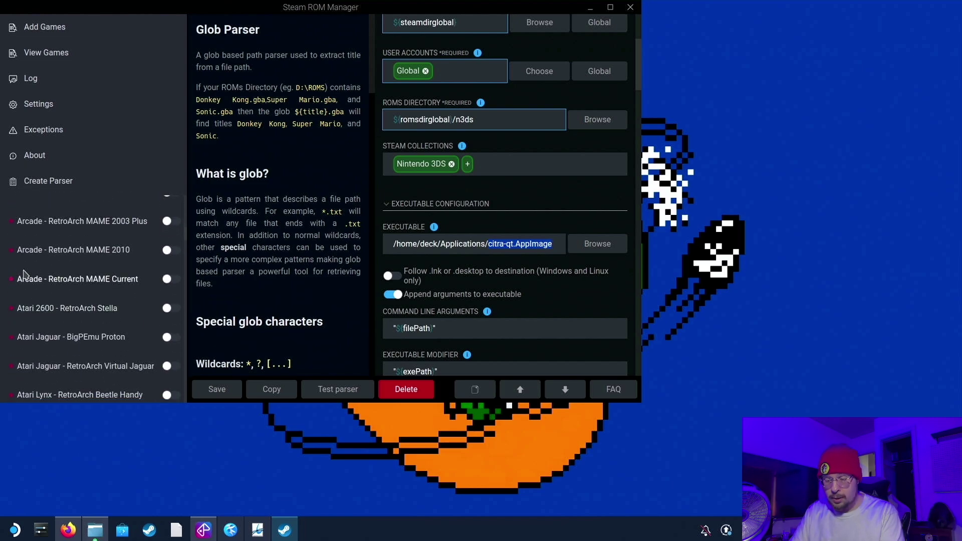
scroll(24, 159, "down", 8)
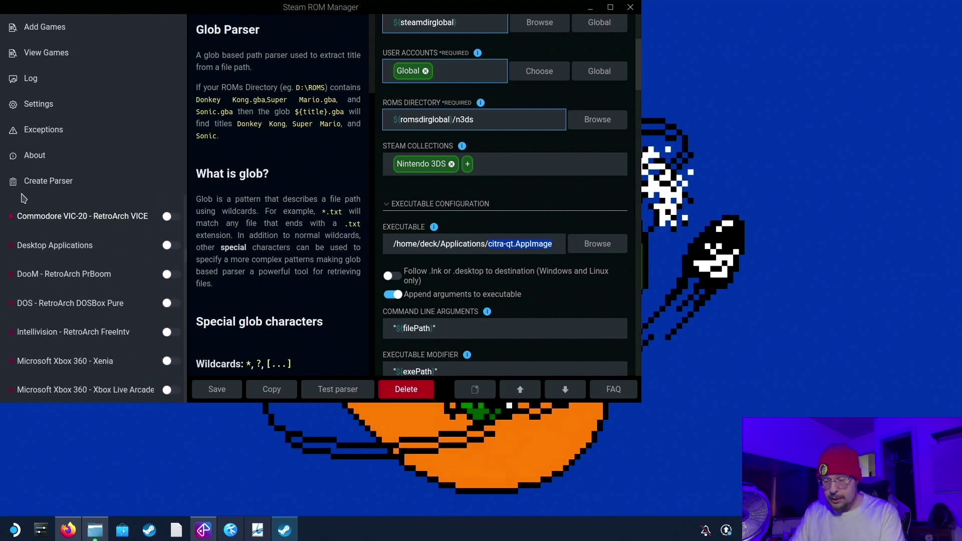
scroll(24, 115, "down", 5)
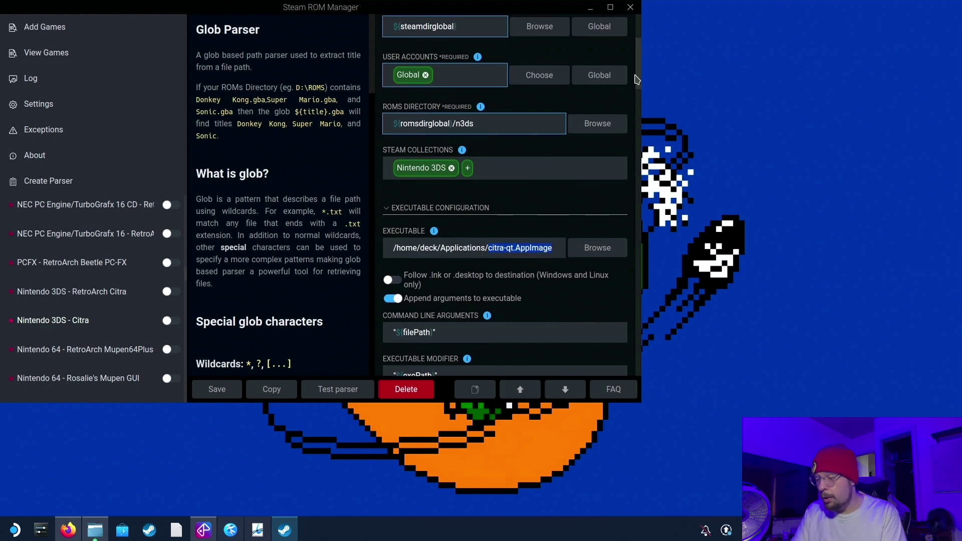
scroll(554, 182, "up", 1)
scroll(553, 182, "up", 3)
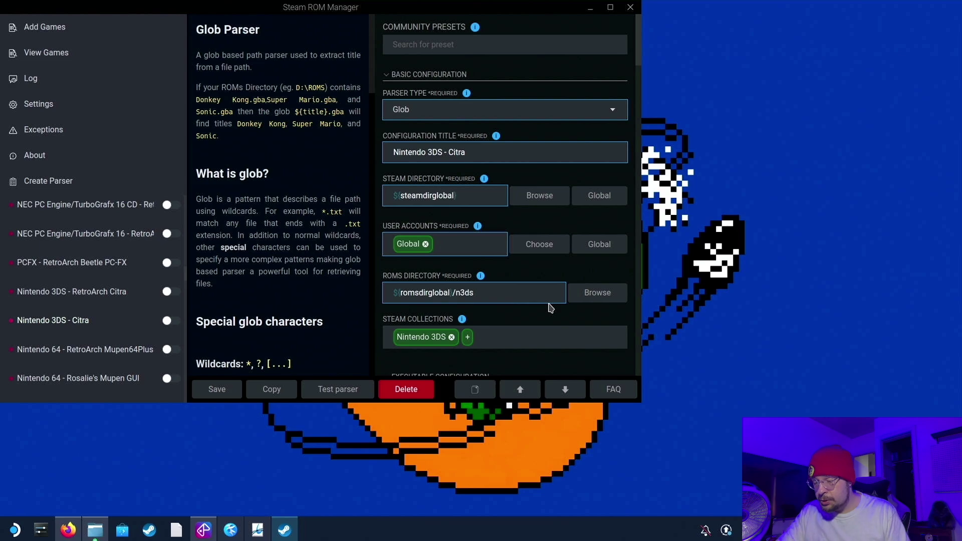
scroll(545, 183, "down", 2)
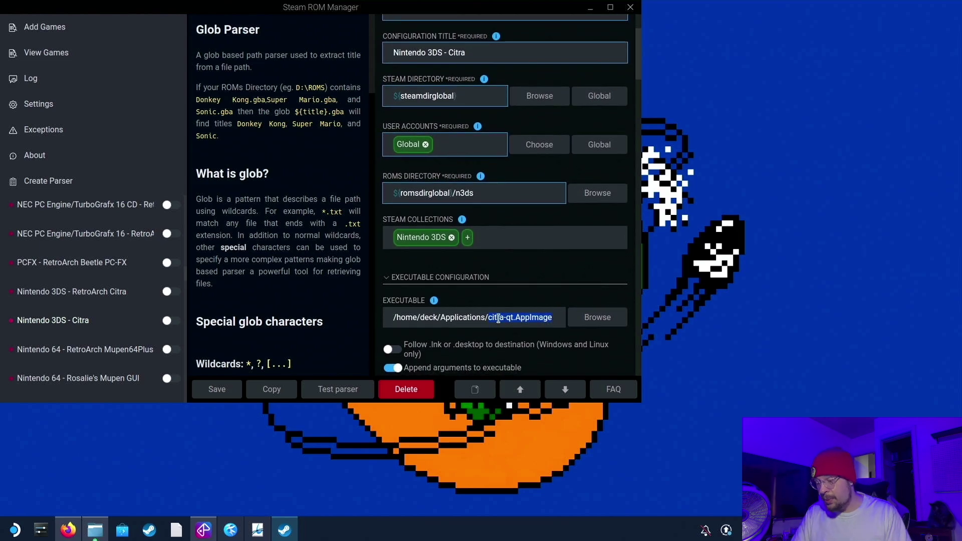
left_click(412, 319)
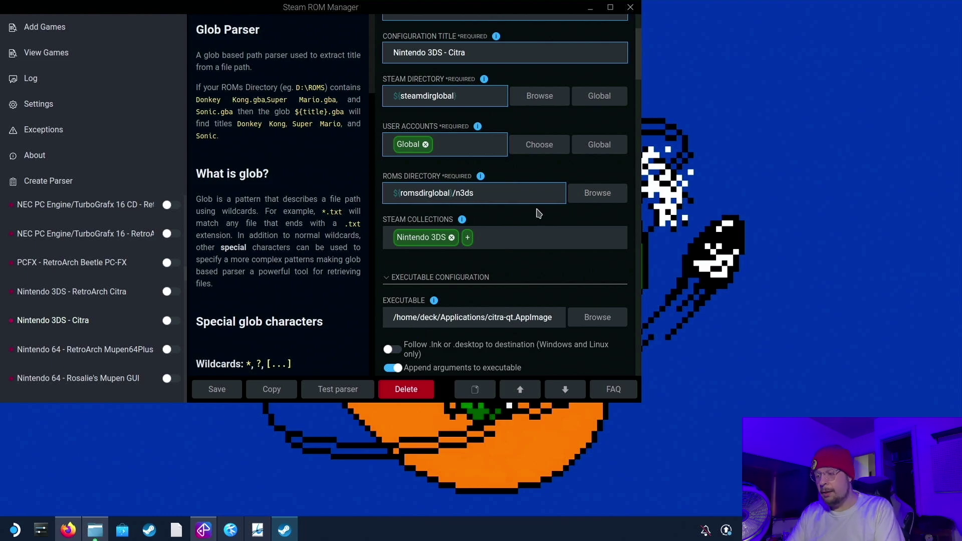
left_click(590, 7)
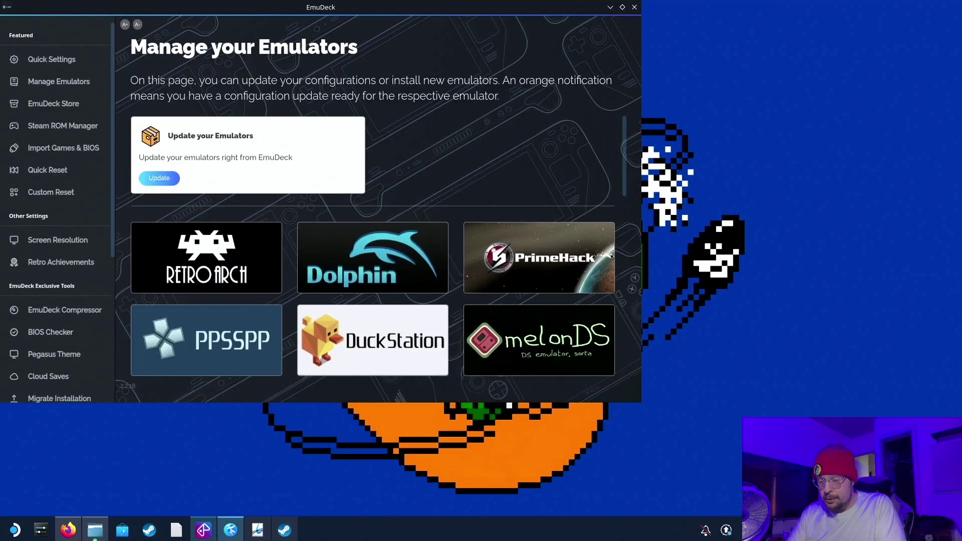
Switch to Dolphin and open the Applications folder in Home to locate citra-qt.AppImage.
left_click(95, 532)
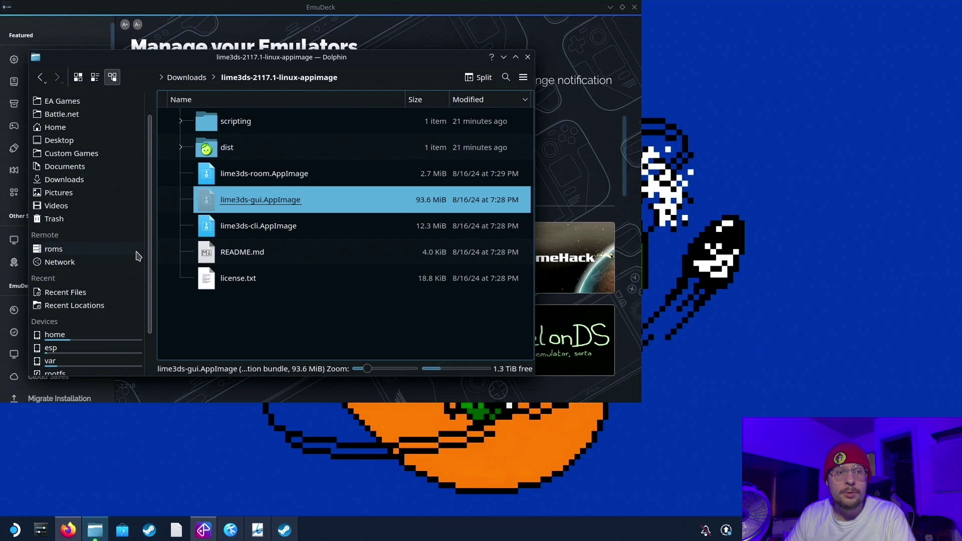
left_click(117, 336)
double_click(228, 130)
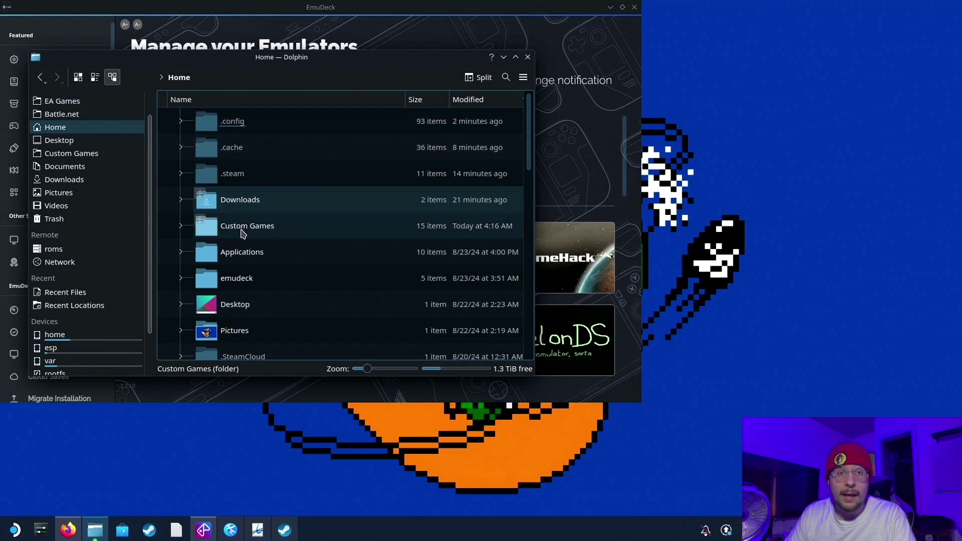
double_click(242, 254)
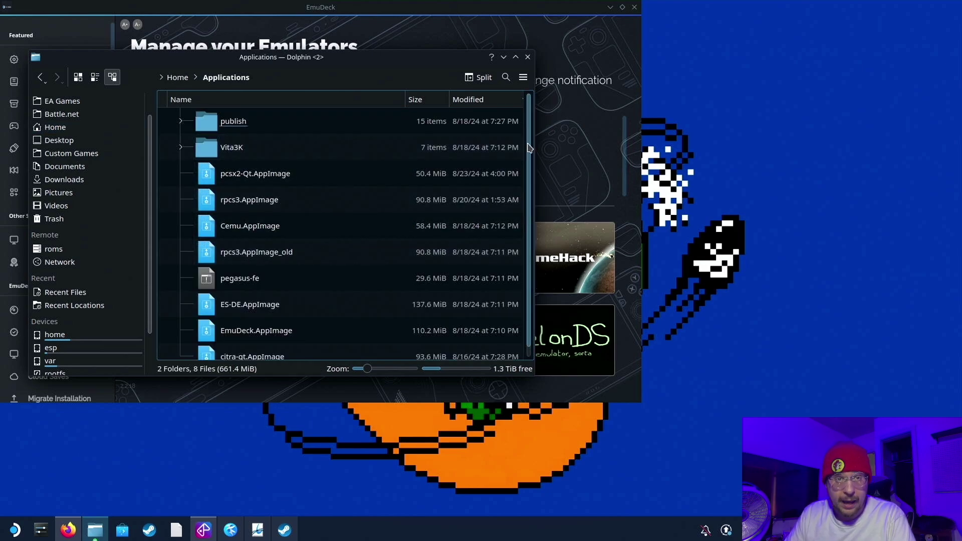
scroll(530, 147, "down", 1)
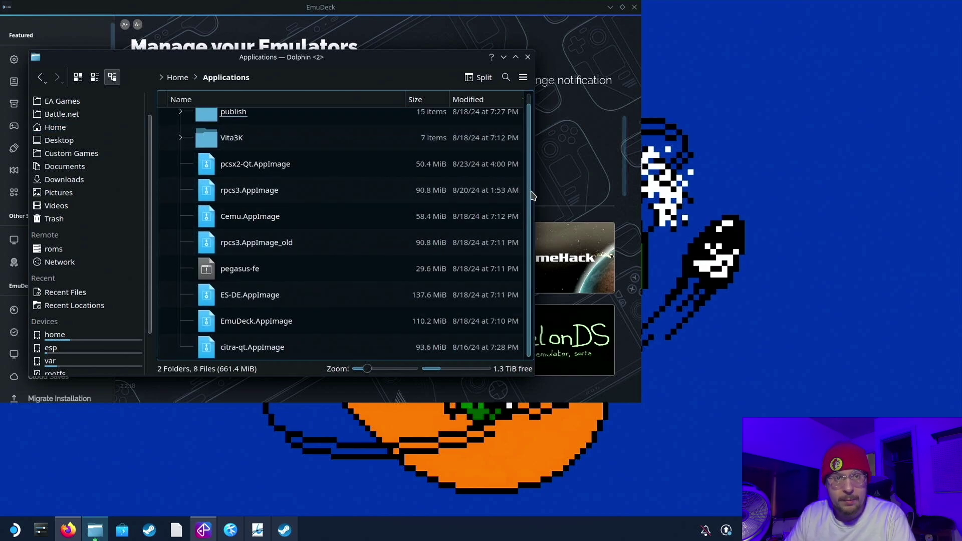
Rename citra-qt.AppImage in the Applications folder as citra-qt.AppImage.old.
left_click(274, 357)
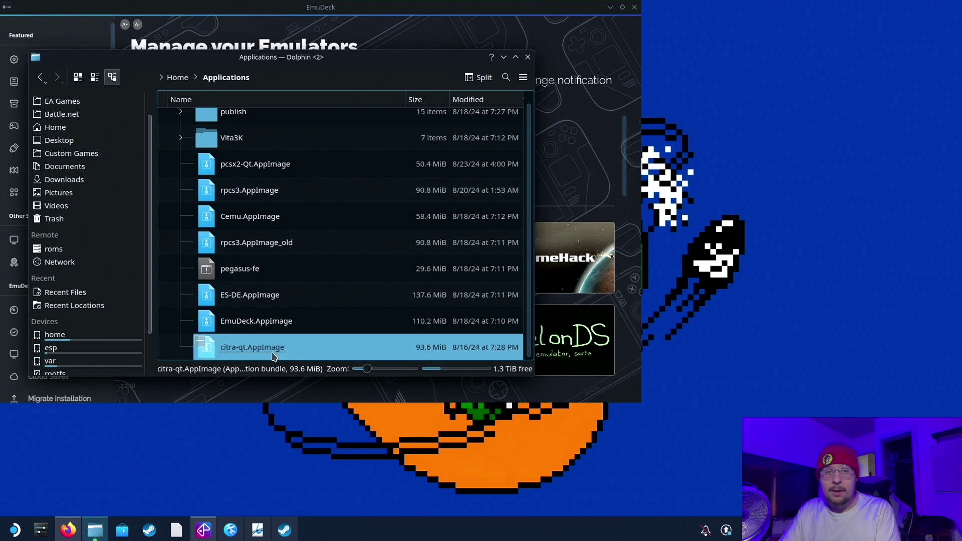
right_click(272, 353)
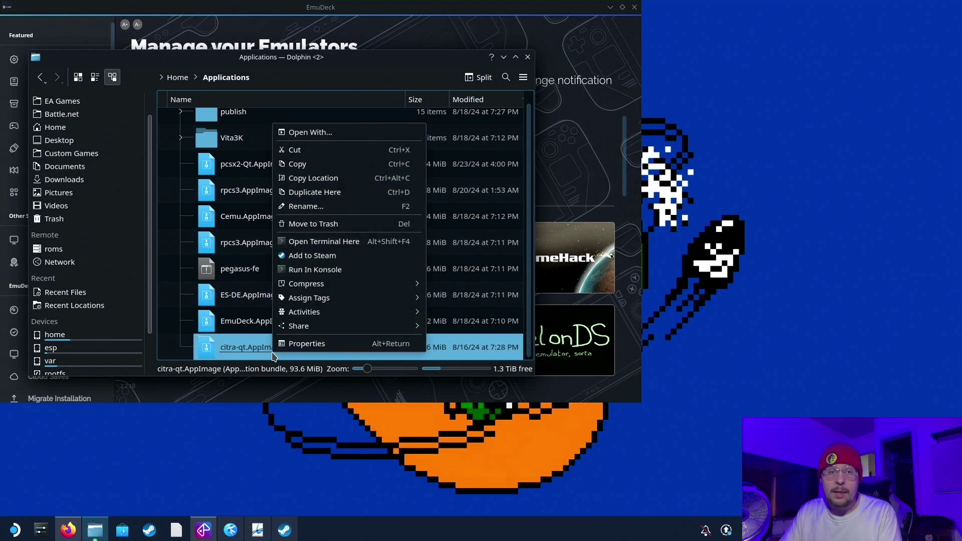
left_click(322, 207)
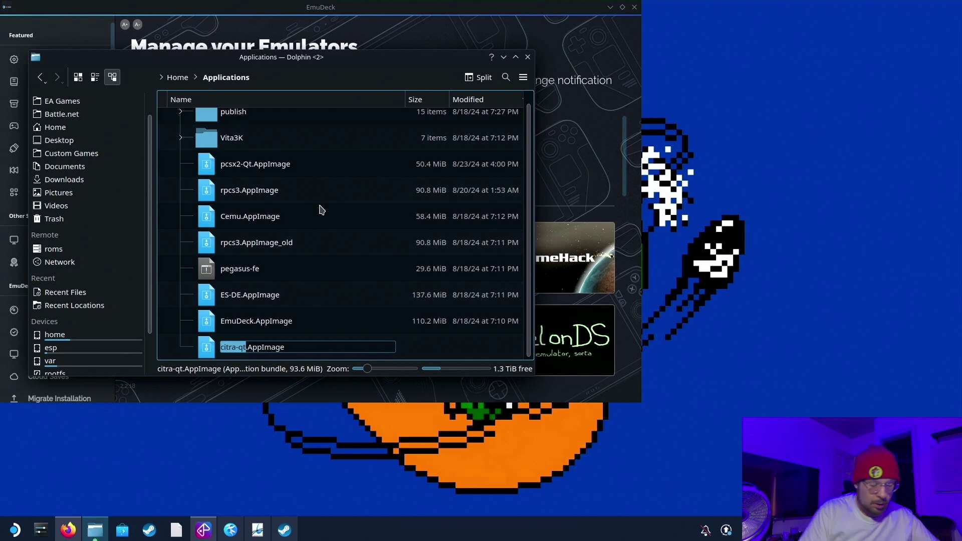
key("End")
type(".old")
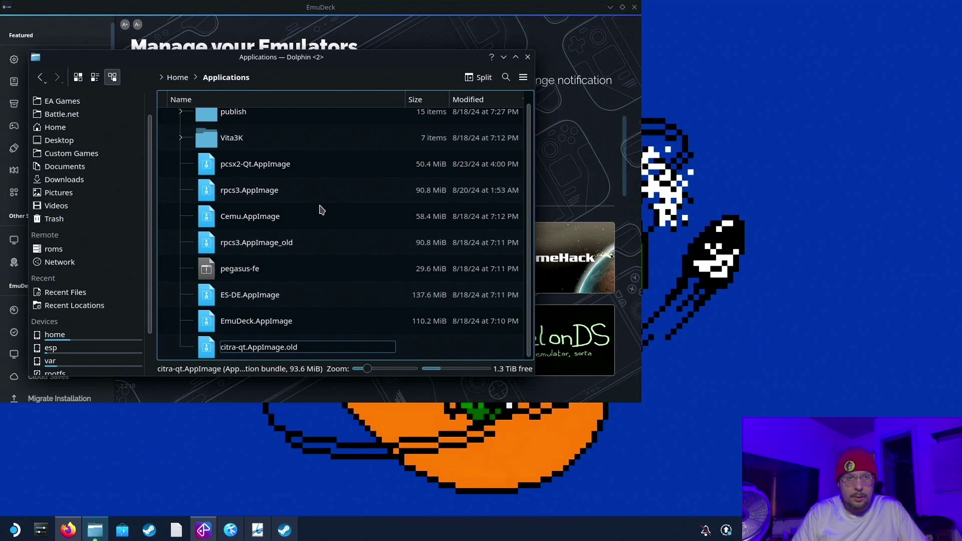
key("Return")
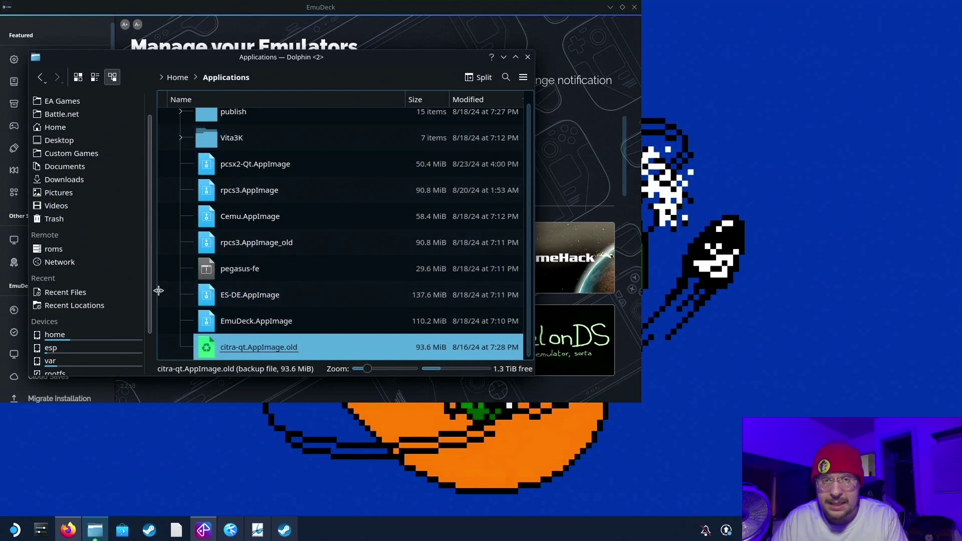
Paste the cut lime3ds-gui.AppImage file into the Applications folder.
right_click(171, 228)
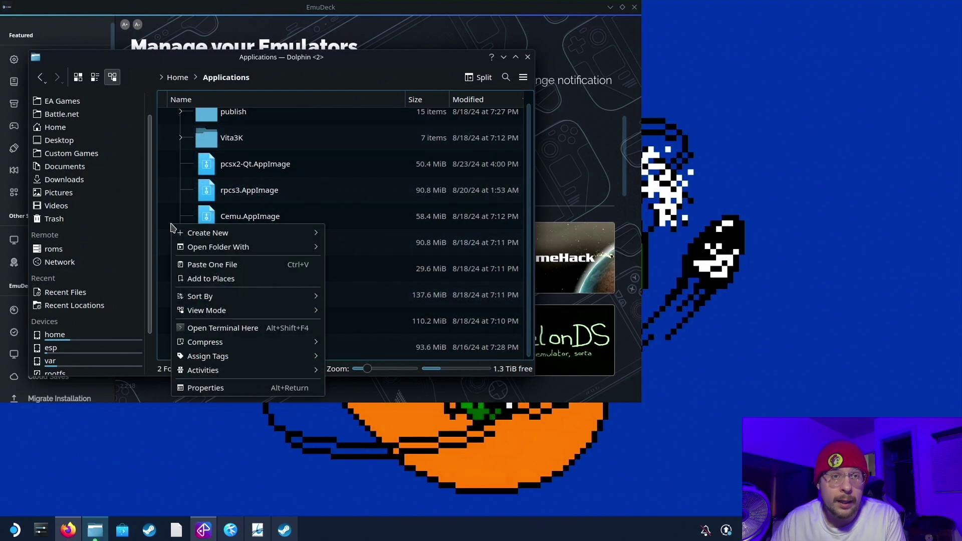
left_click(201, 265)
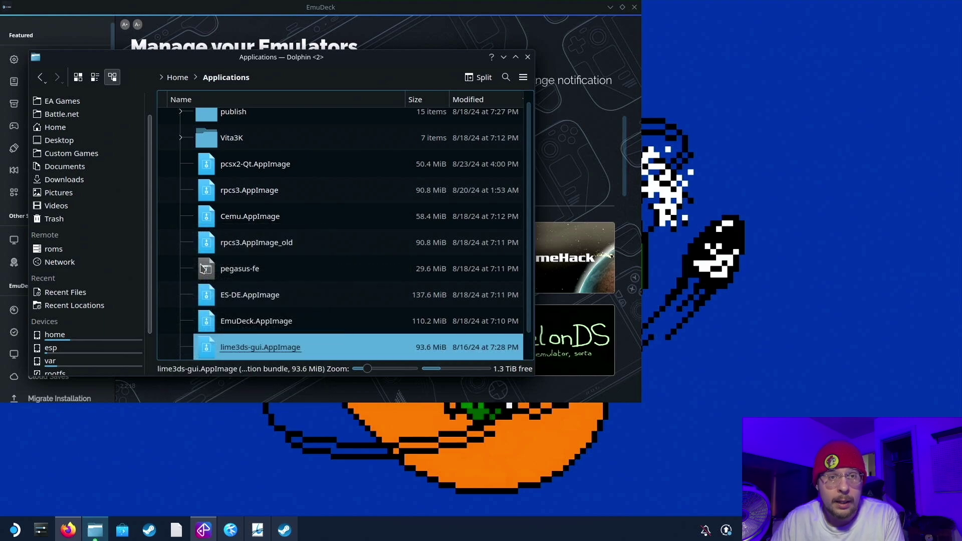
scroll(257, 310, "down", 1)
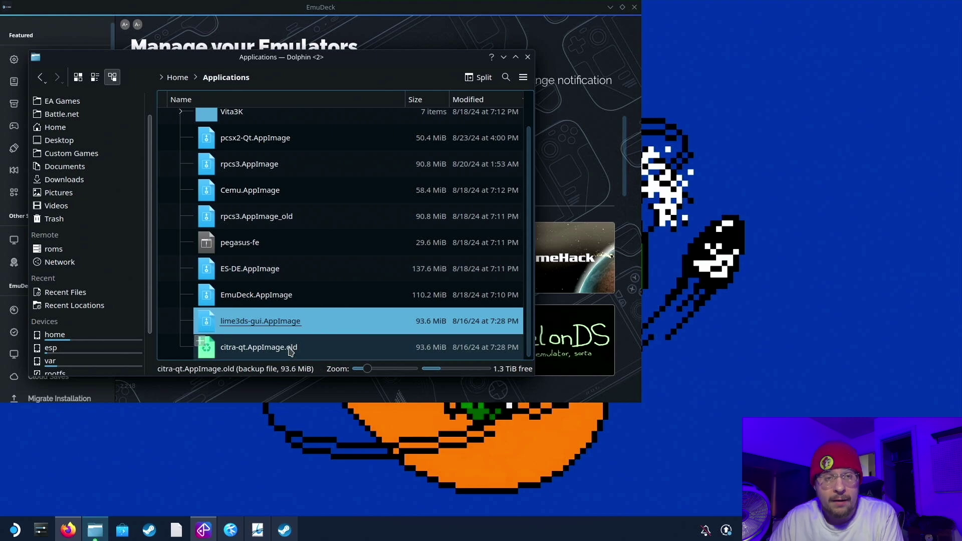
Copy the name citra-qt.AppImage, without the .old ending, from the backup file's editable name.
right_click(294, 347)
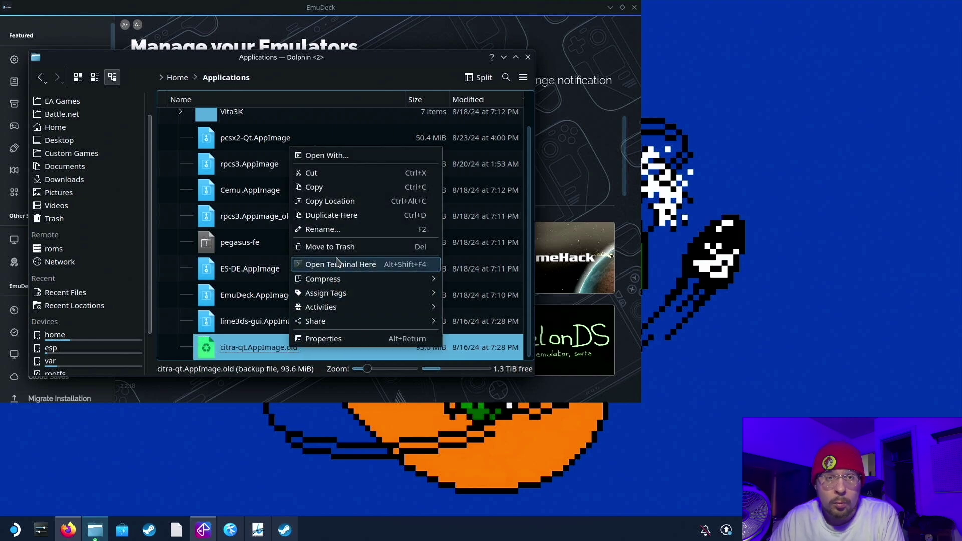
left_click(332, 230)
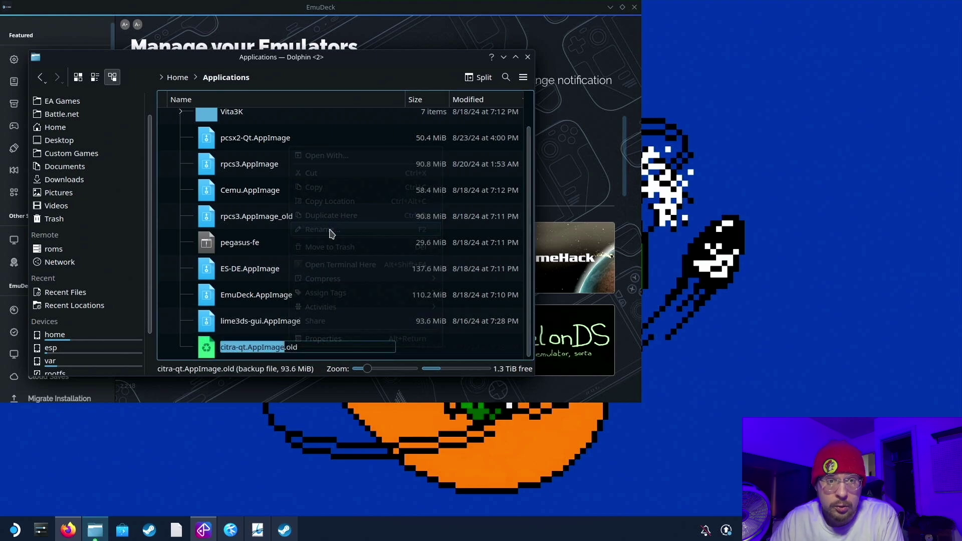
left_click(279, 348)
right_click(279, 347)
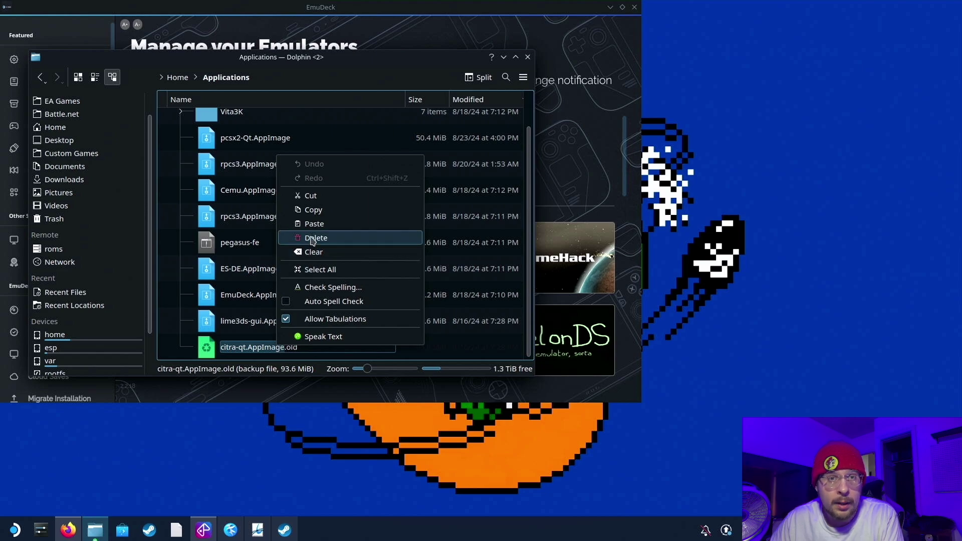
left_click(320, 213)
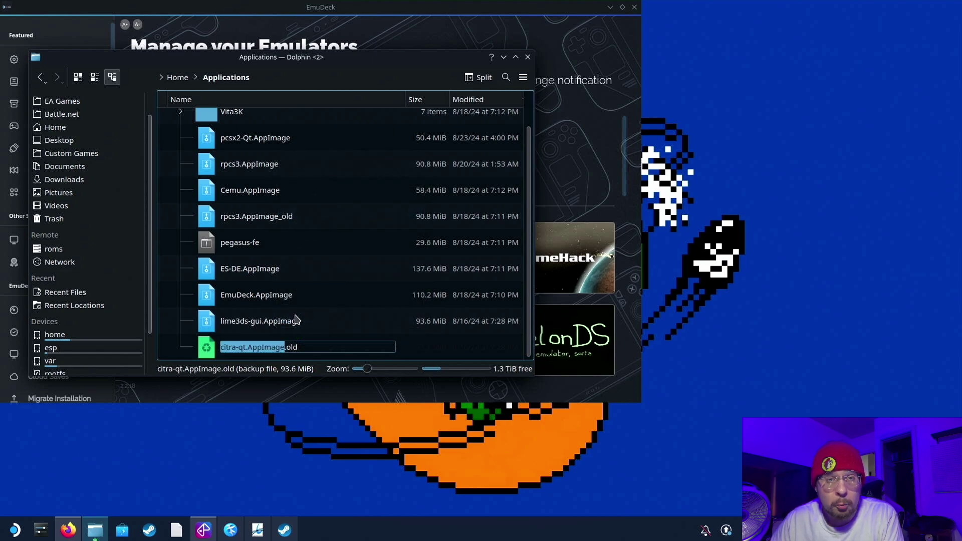
Rename lime3ds-gui.AppImage as citra-qt.AppImage using the copied name.
left_click(280, 330)
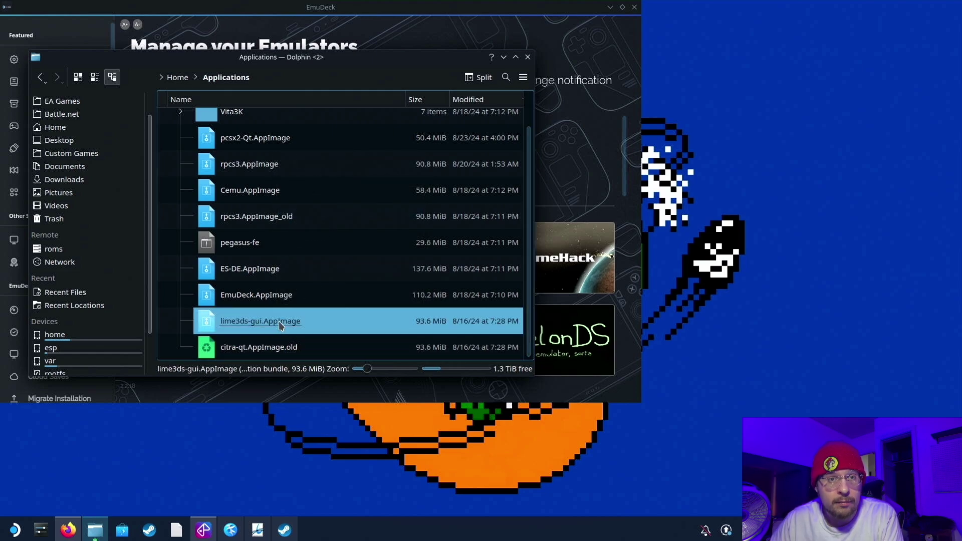
right_click(280, 327)
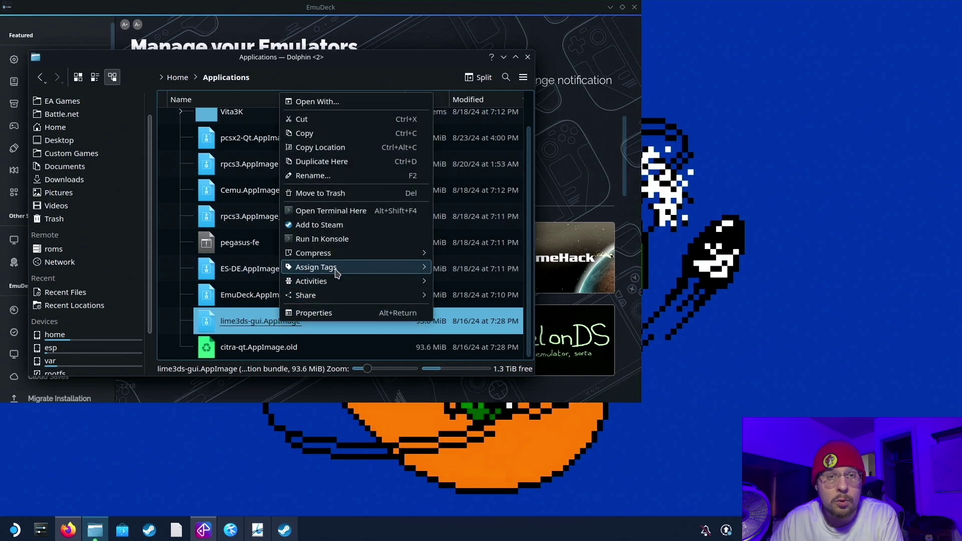
left_click(338, 178)
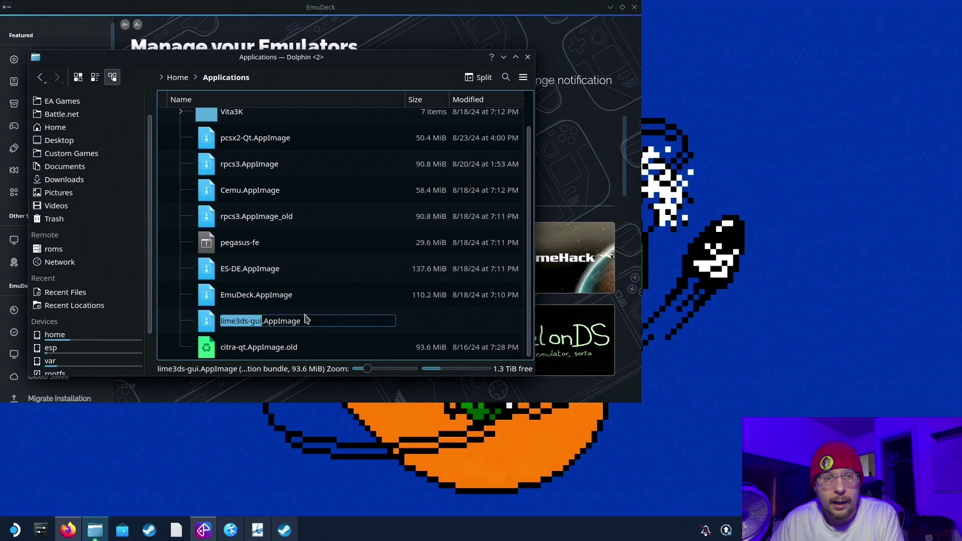
left_click_drag(307, 319, 209, 335)
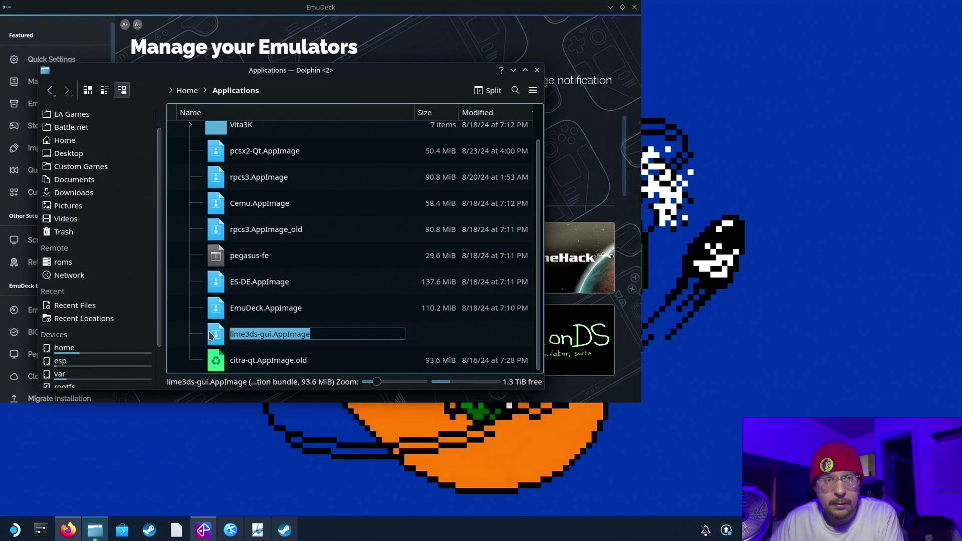
right_click(238, 334)
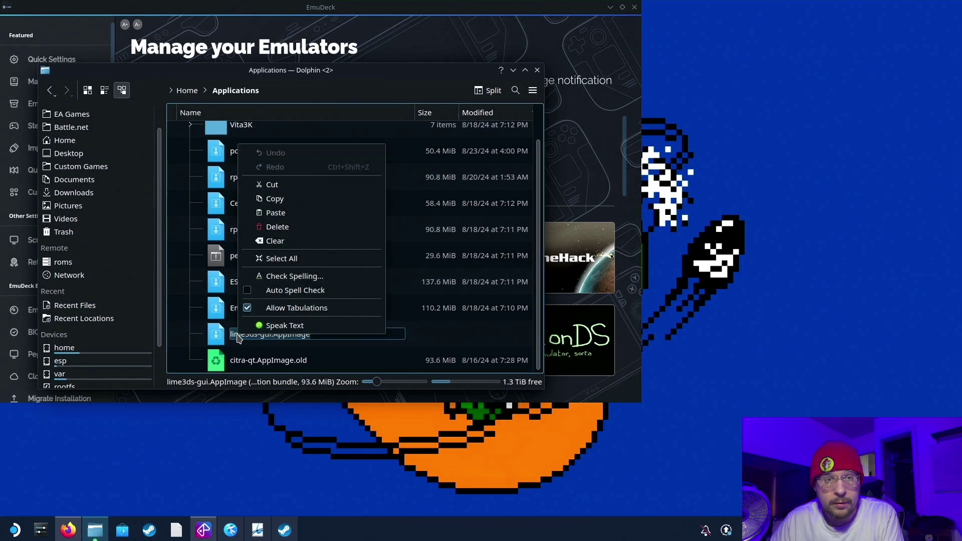
left_click(308, 214)
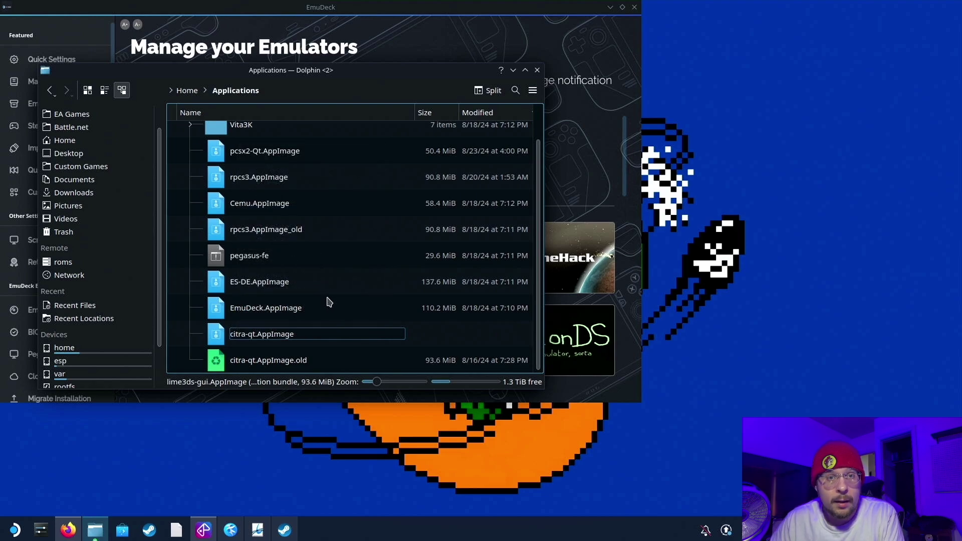
left_click(329, 301)
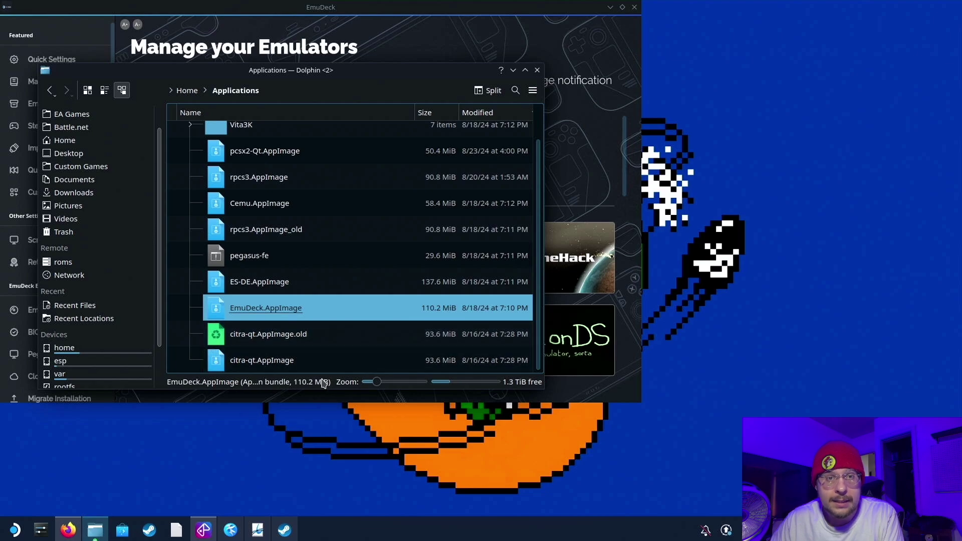
Launch the new citra-qt.AppImage to check which emulator opens, and look over its emulation and view options.
left_click(323, 362)
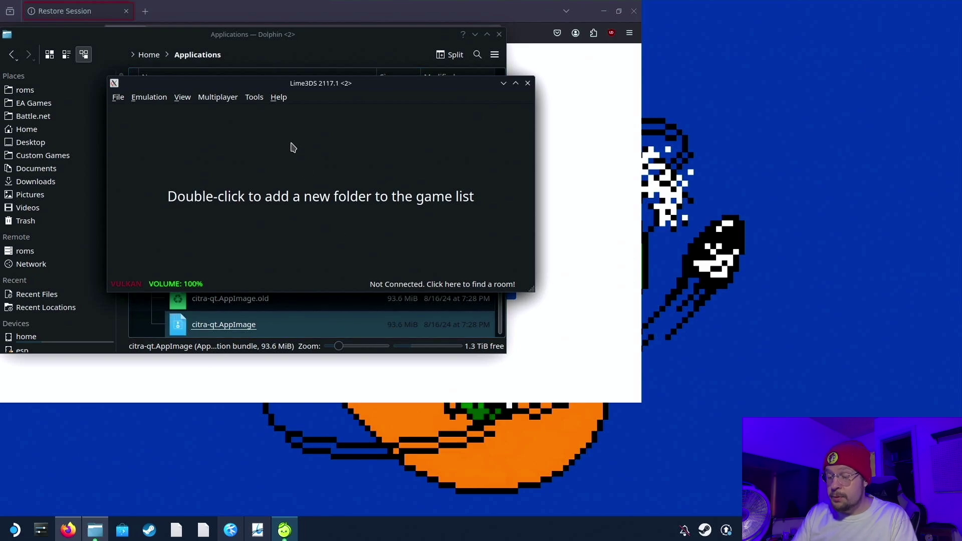
left_click(153, 99)
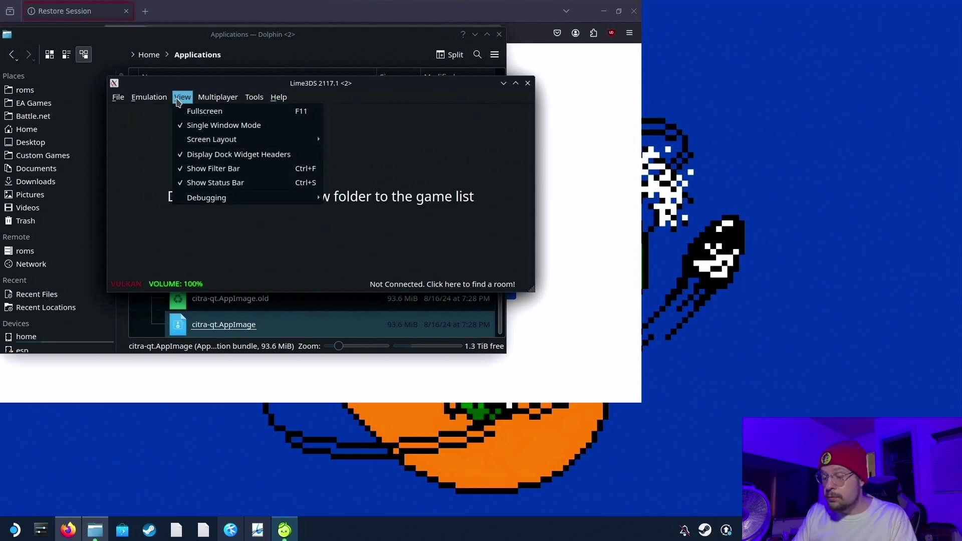
mouse_move(263, 144)
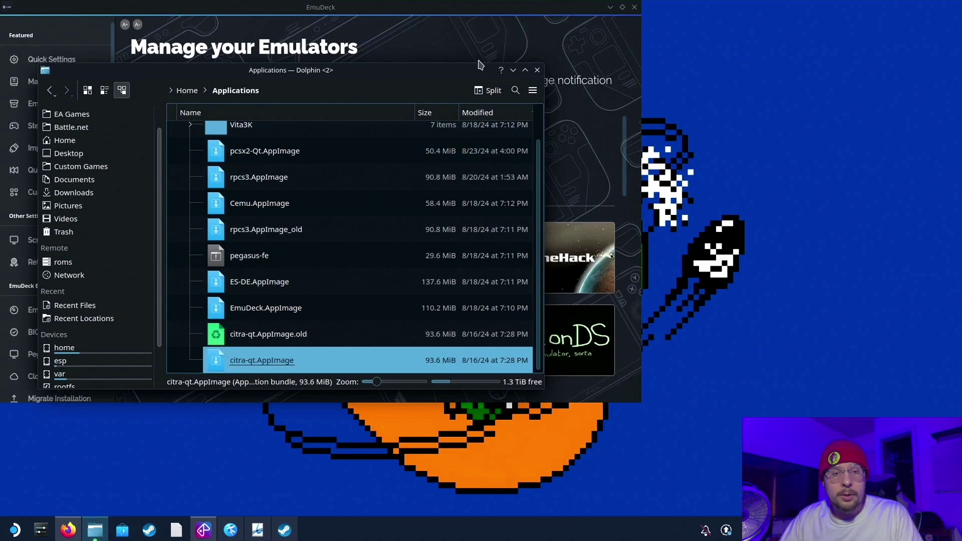
Switch to Steam ROM Manager, enable the Nintendo 3DS - Citra parser and parse its games for adding to Steam.
left_click(285, 530)
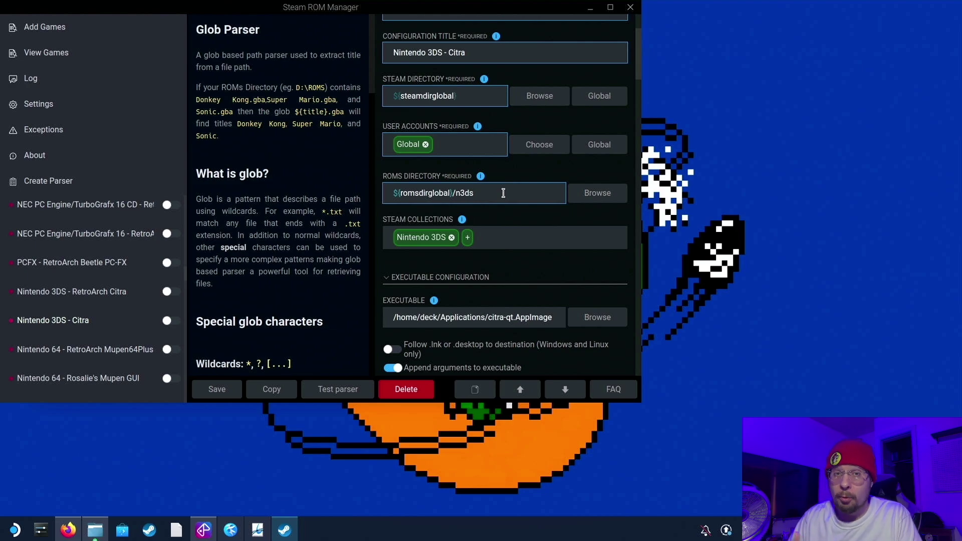
scroll(503, 193, "down", 5)
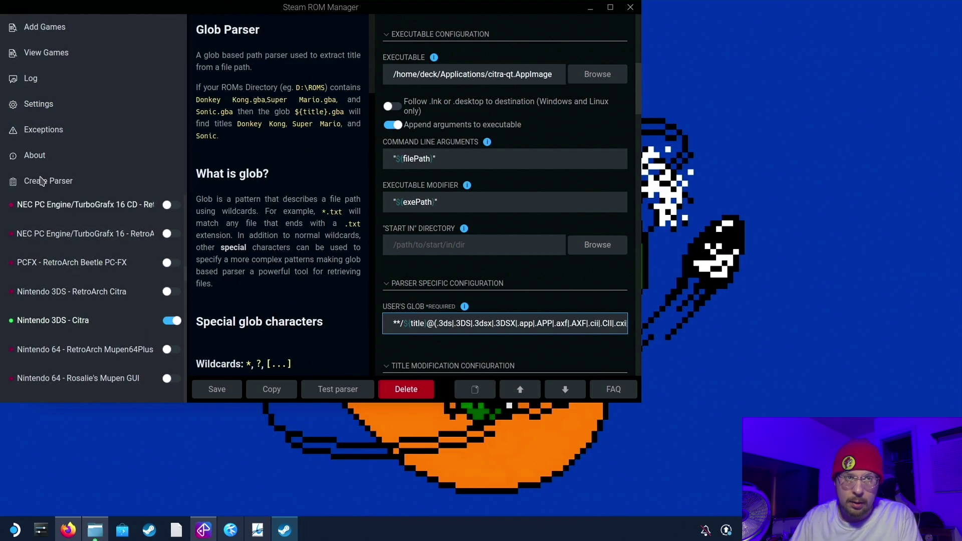
left_click(64, 29)
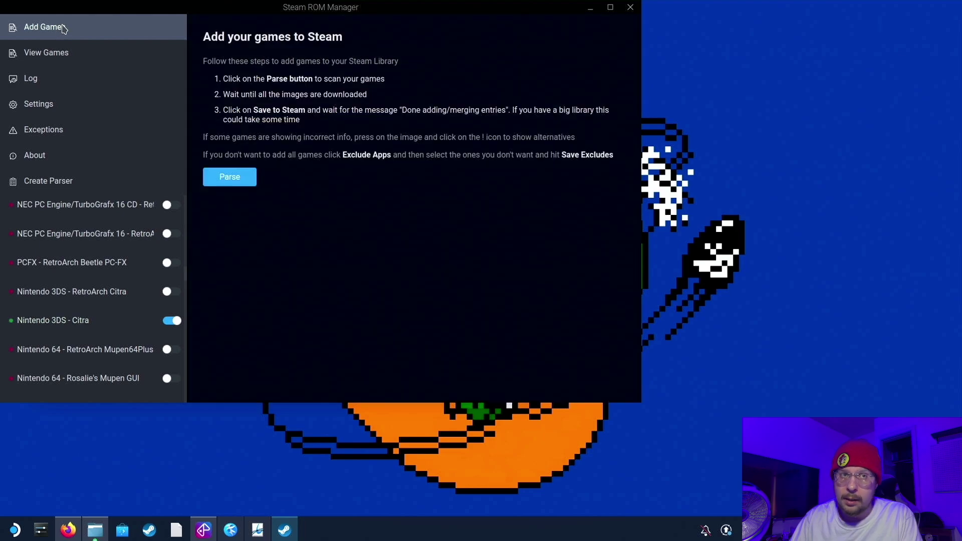
left_click(229, 179)
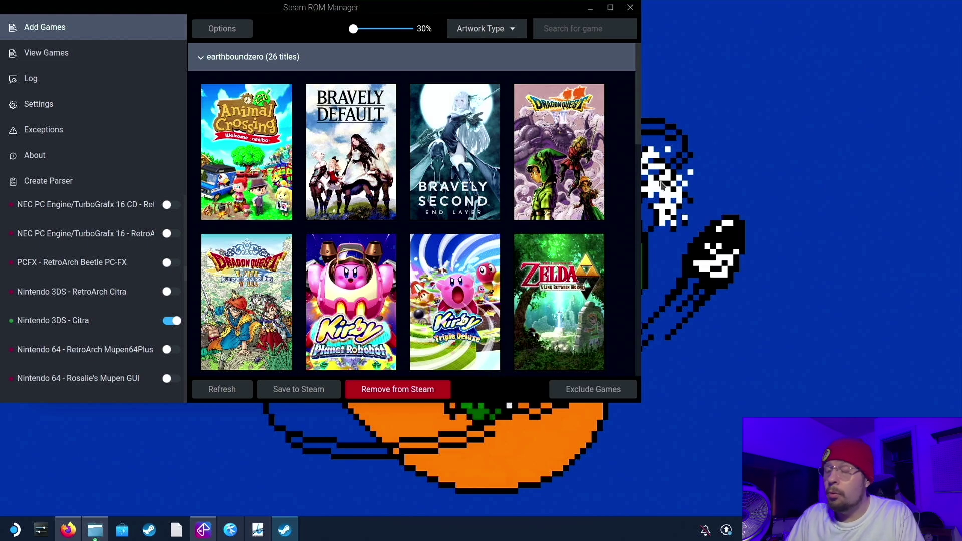
scroll(639, 173, "down", 3)
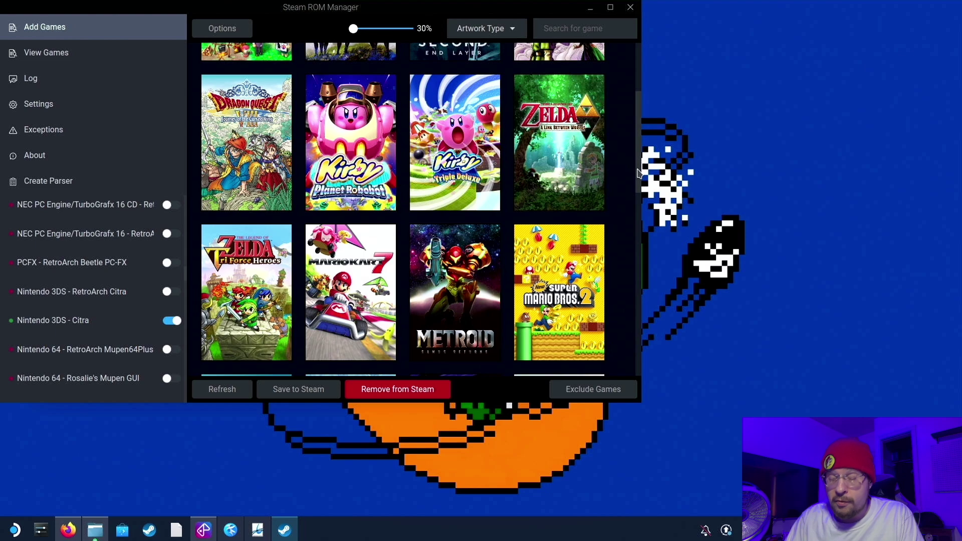
scroll(638, 175, "down", 4)
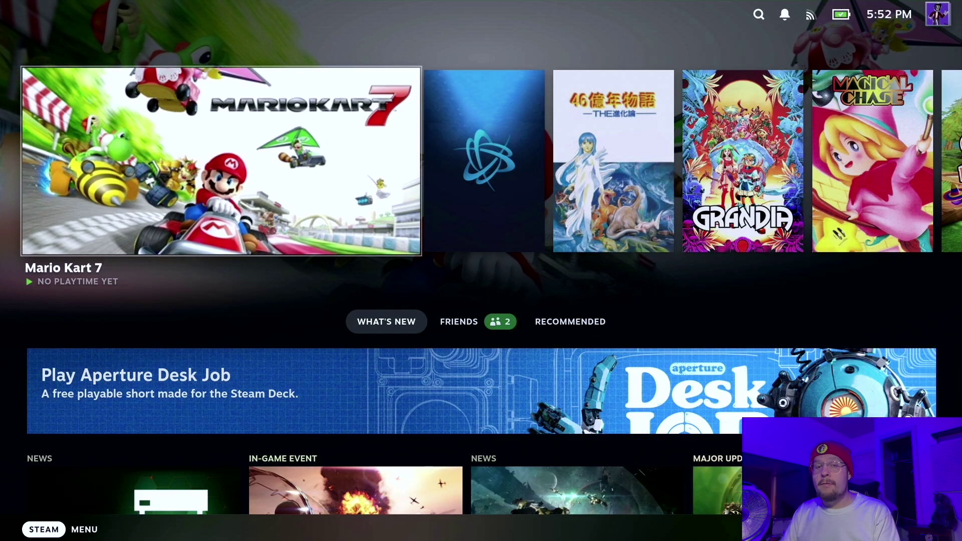
Open the game library in Steam's gaming mode, view the Nintendo 3DS collection and return to the collections overview.
key("super")
key("Down")
key("Return")
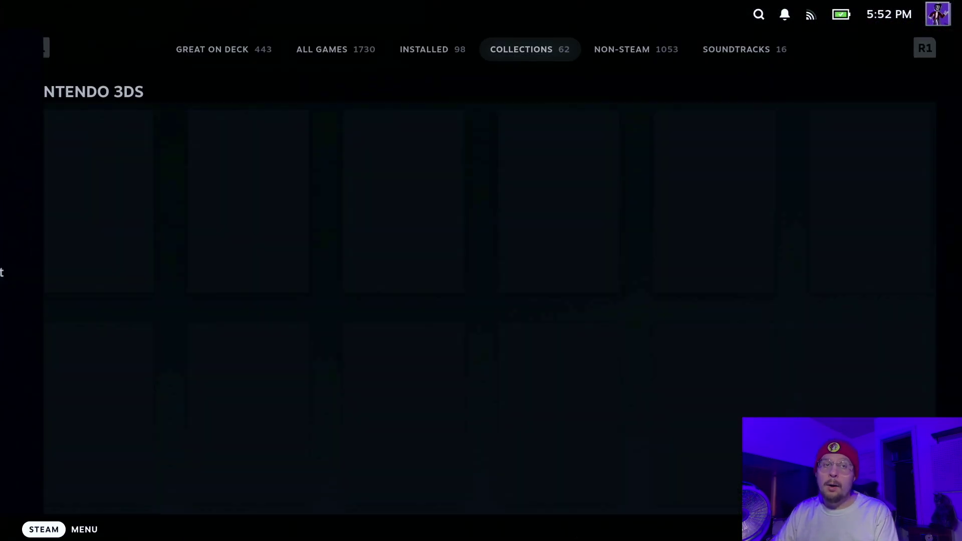
key("Right")
key("Right")
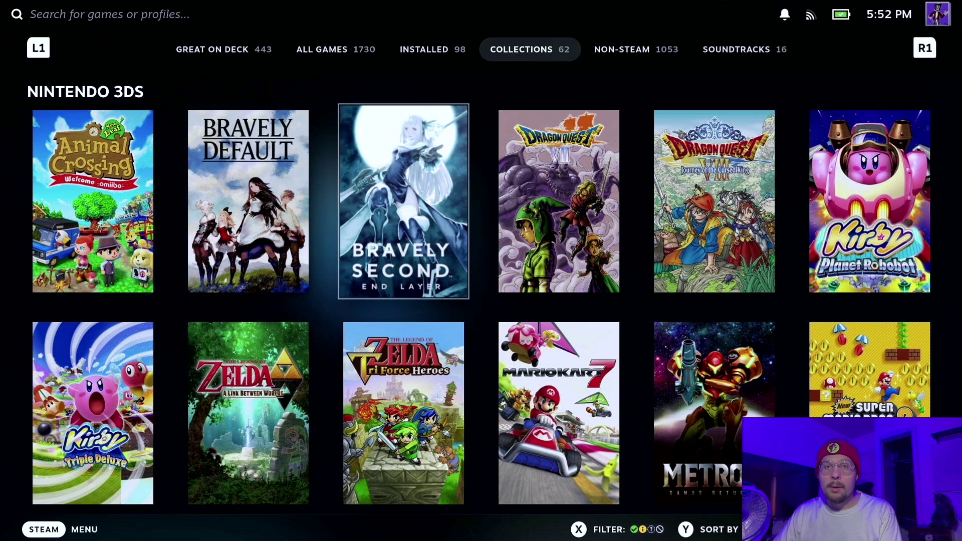
key("Escape")
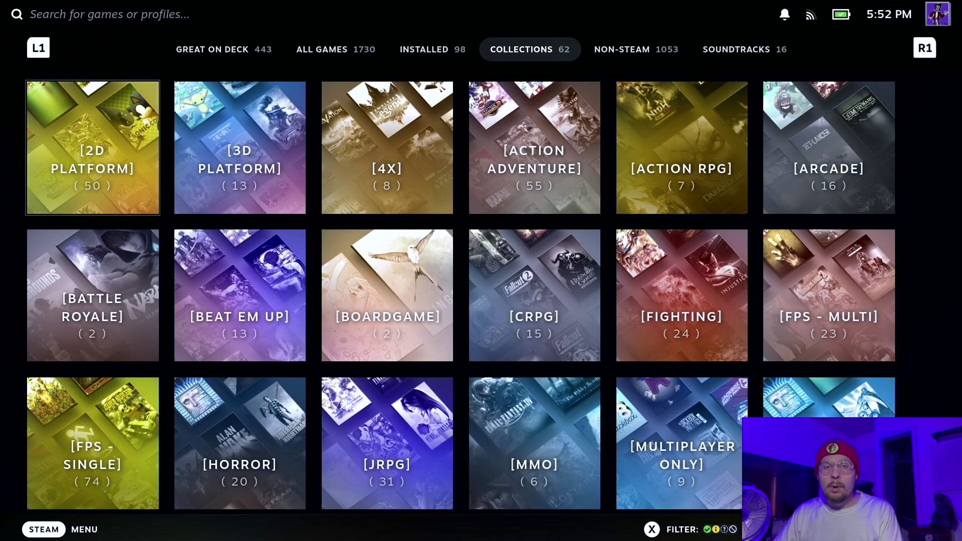
Find the Nintendo 3DS collection among the library's collections and open it to browse its games.
key("Down")
key("Down")
key("Down")
key("Down")
key("Down")
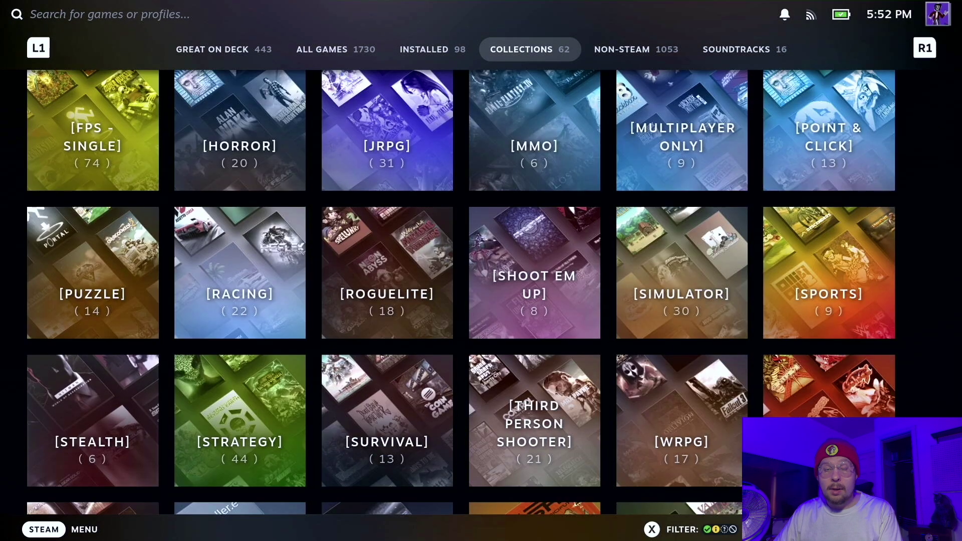
key("Right")
key("Right")
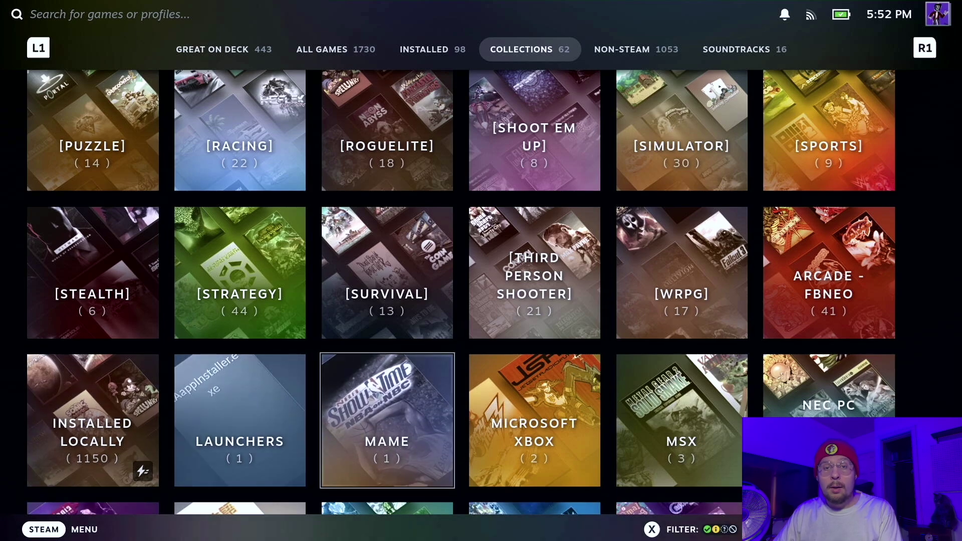
key("Down")
key("Down")
key("Down")
key("Up")
key("Right")
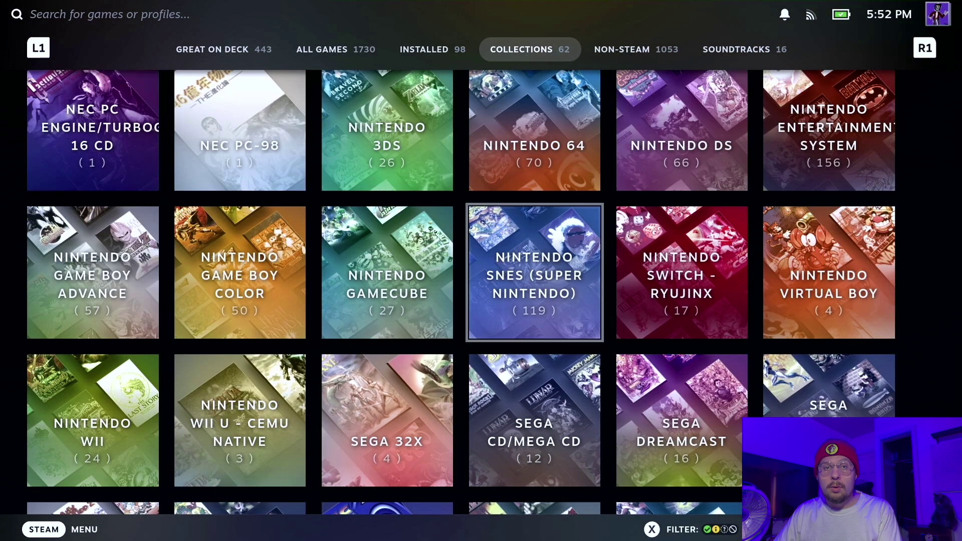
key("Up")
key("Left")
key("Return")
key("Right")
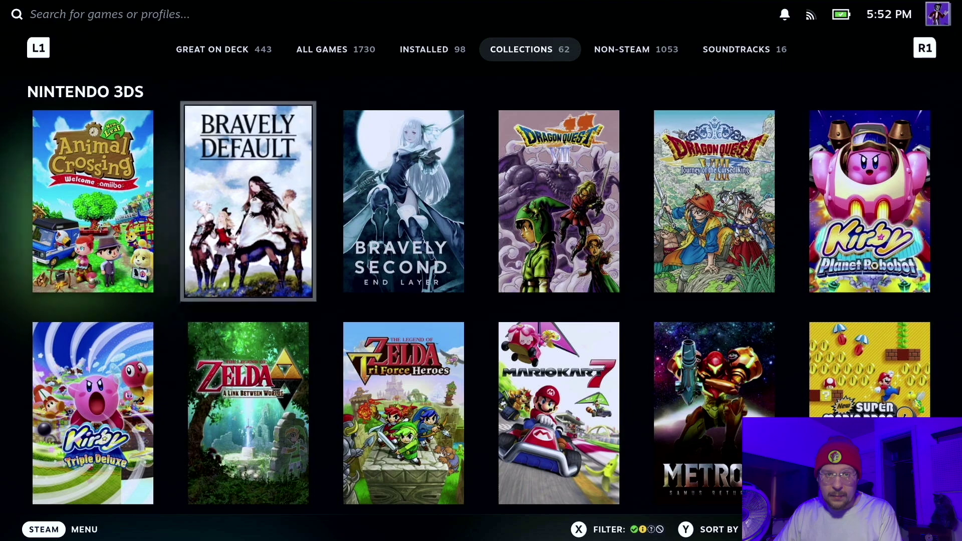
Launch Mario Kart 7 from the Nintendo 3DS collection and open the emulator's view options.
key("Down")
key("Right")
key("Right")
key("Return")
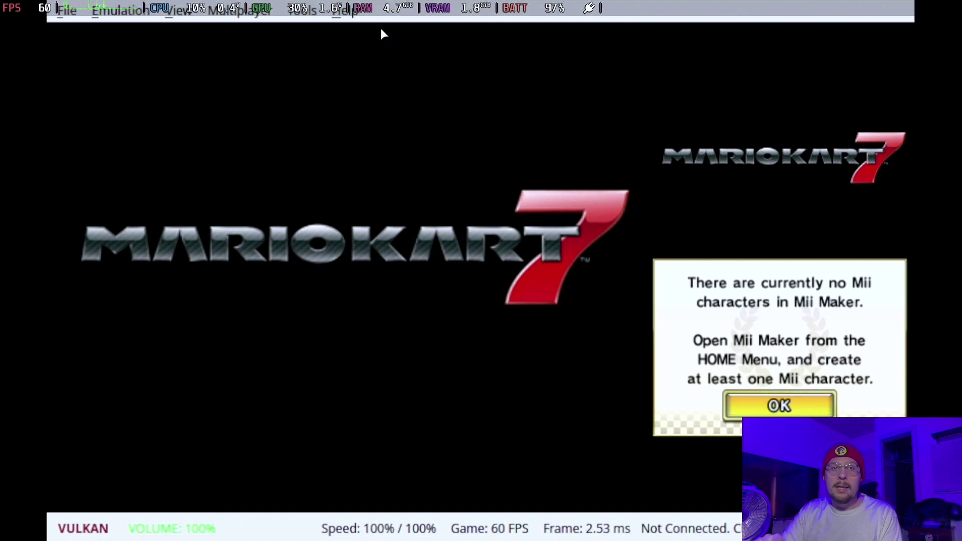
left_click(182, 10)
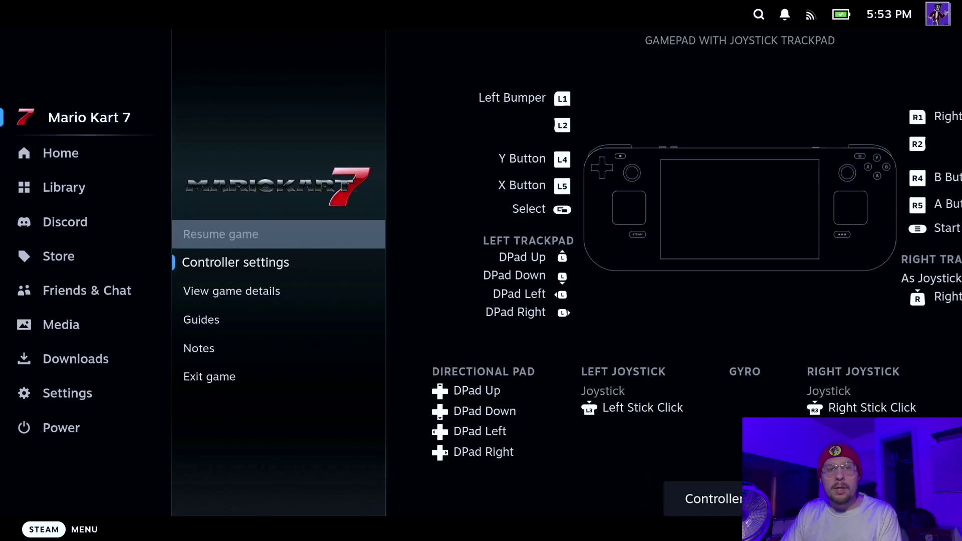
Review Steam's controller layout for Mario Kart 7 and return to the running game.
key("Right")
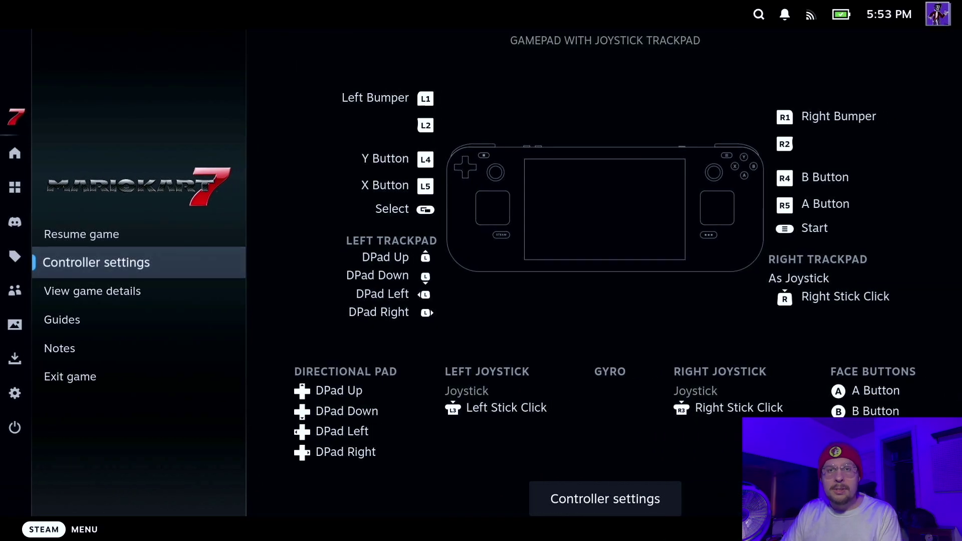
key("Right")
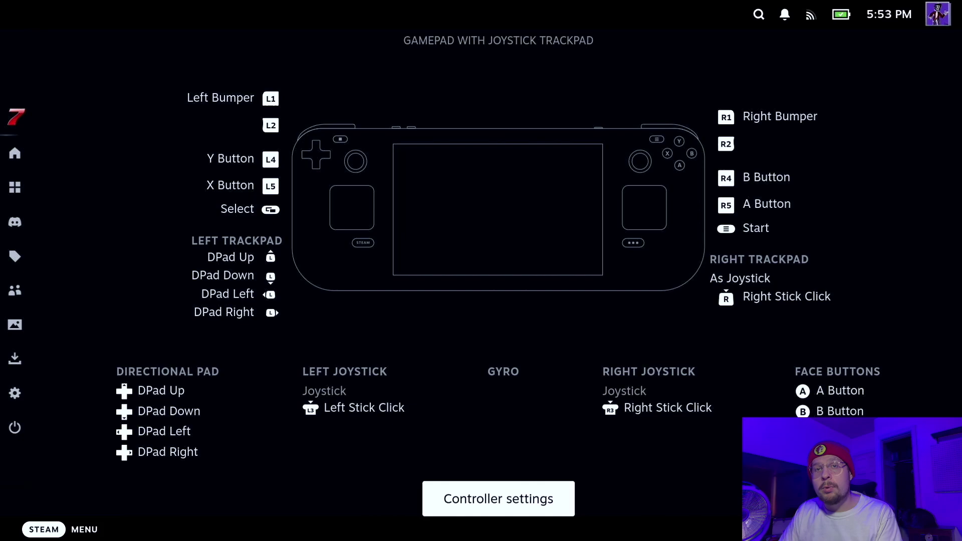
key("Left")
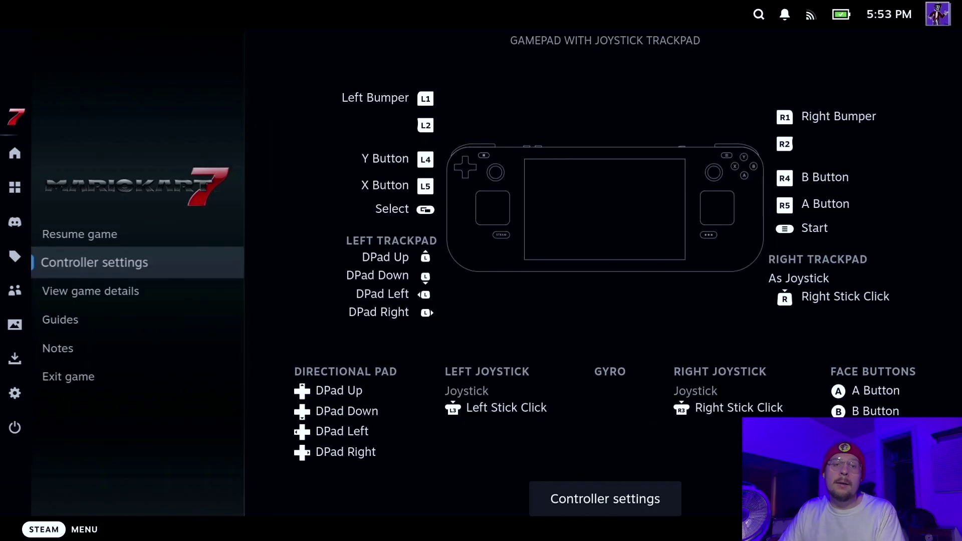
key("Escape")
key("Escape")
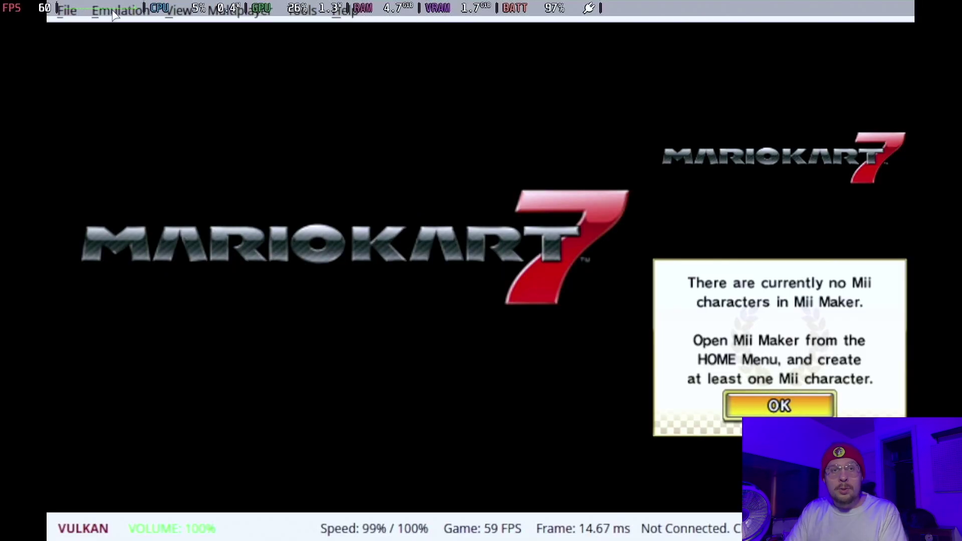
Open the emulator's configuration at the controls input mapping and start reassigning the X face button.
left_click(114, 11)
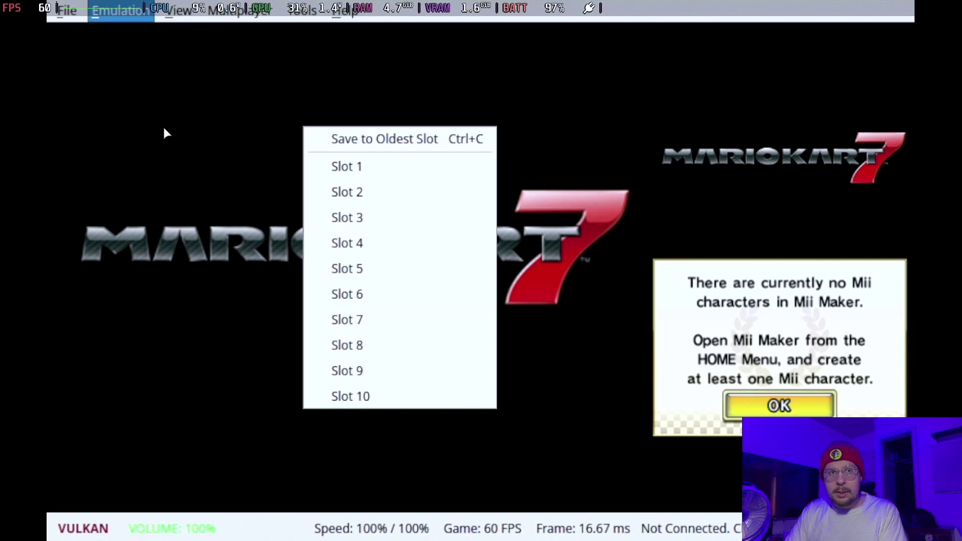
left_click(221, 174)
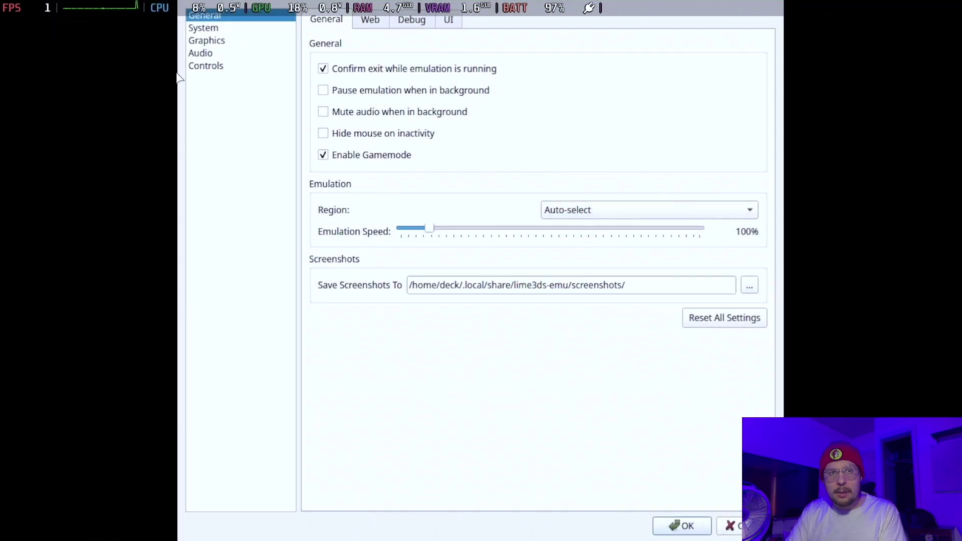
left_click(213, 66)
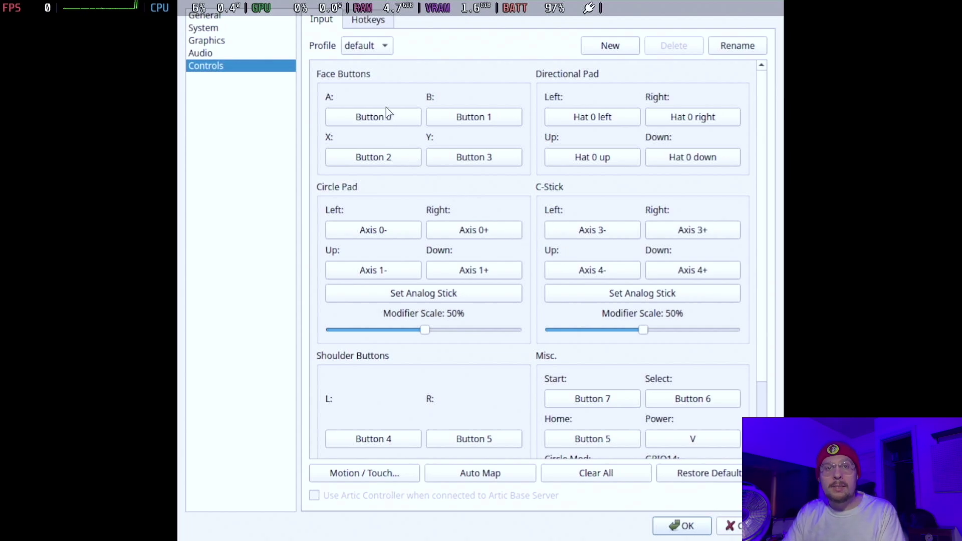
left_click(396, 159)
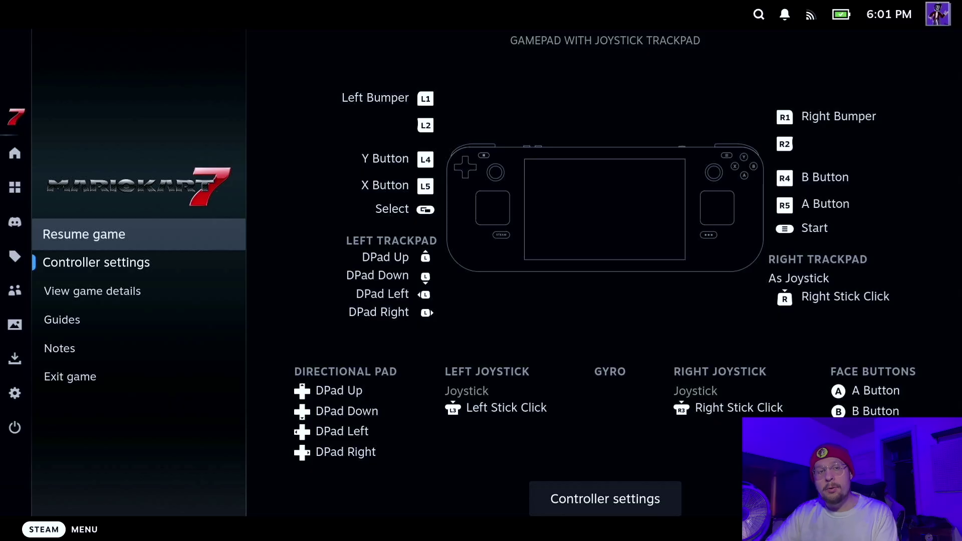
Exit the running Mario Kart 7 session through the Steam overlay and confirm the exit.
key("Down")
key("Down")
key("Down")
key("Down")
key("Down")
key("Down")
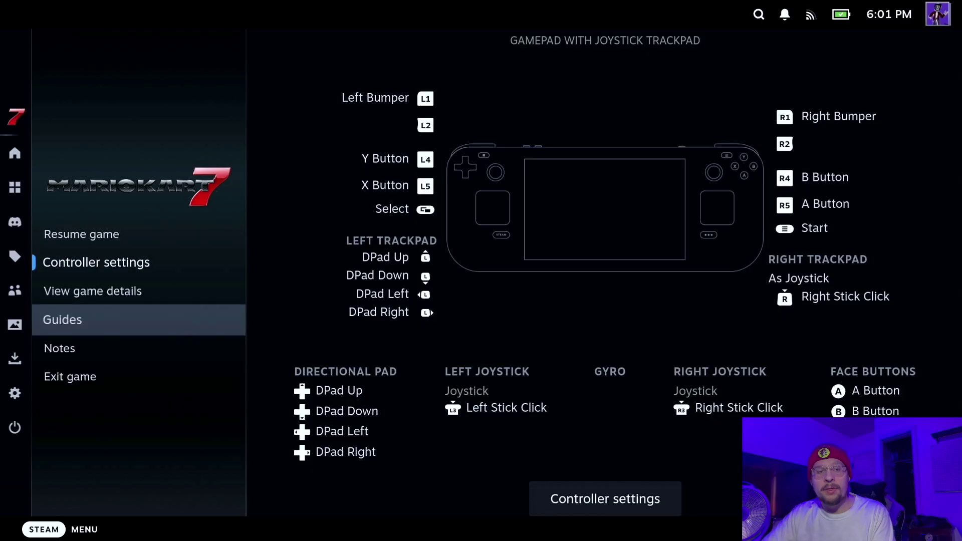
key("Up")
key("Return")
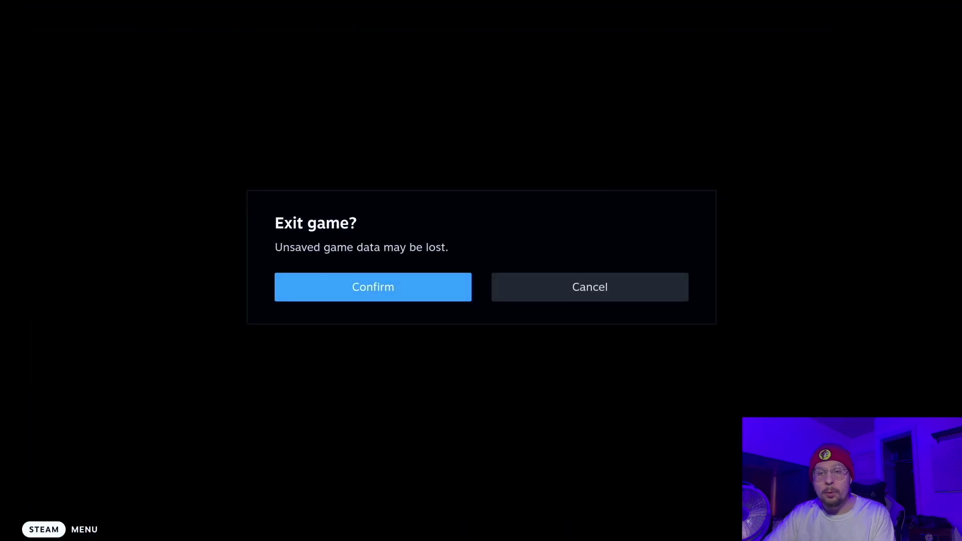
key("Return")
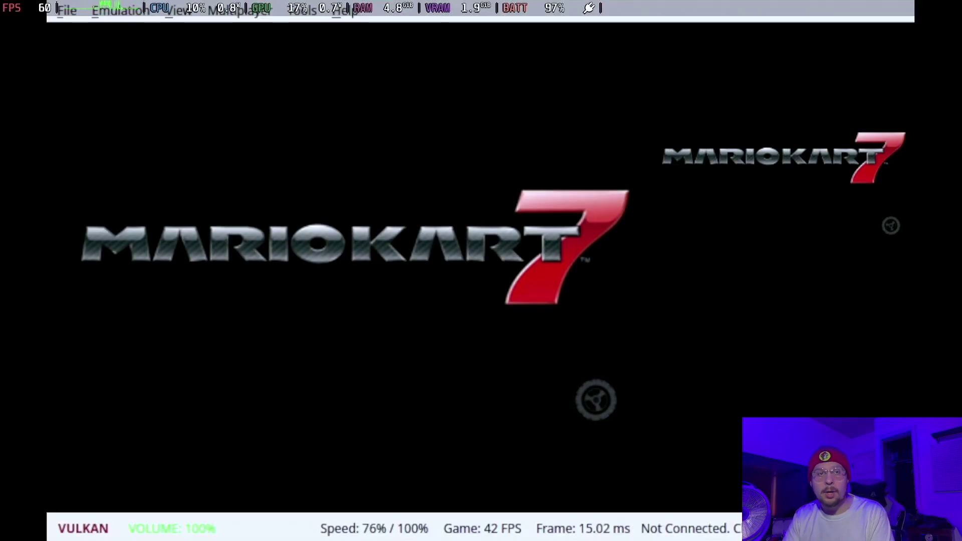
Switch the emulator to fullscreen and dismiss the game's Mii Maker notice.
left_click(177, 20)
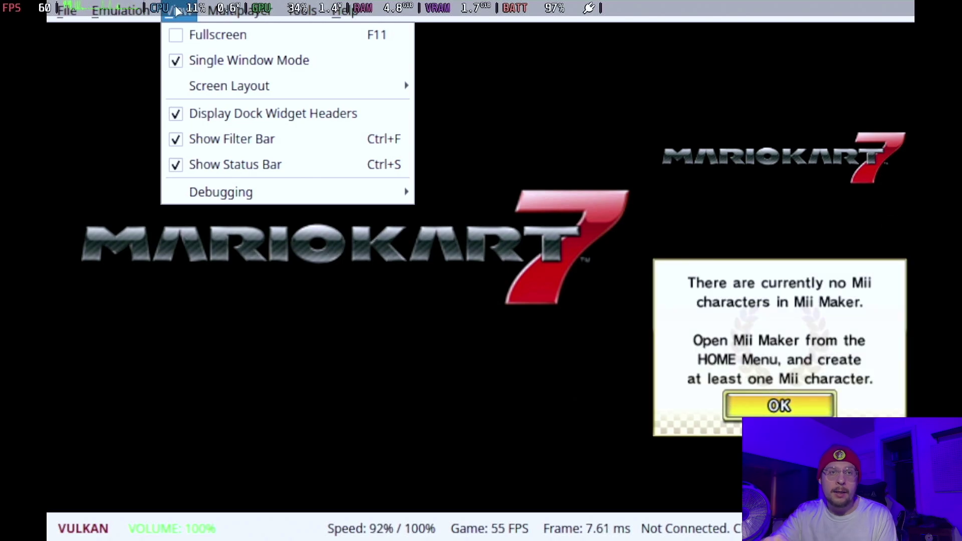
left_click(191, 35)
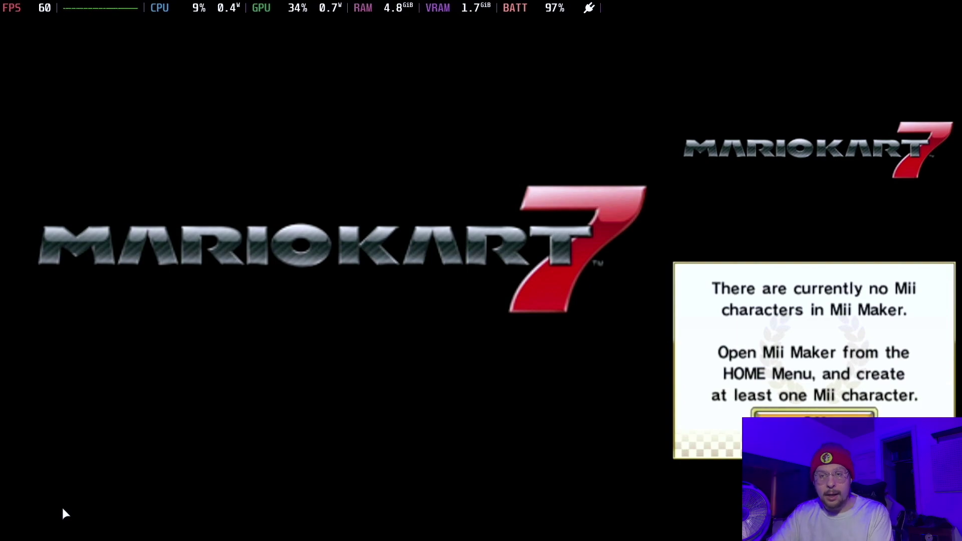
key("a")
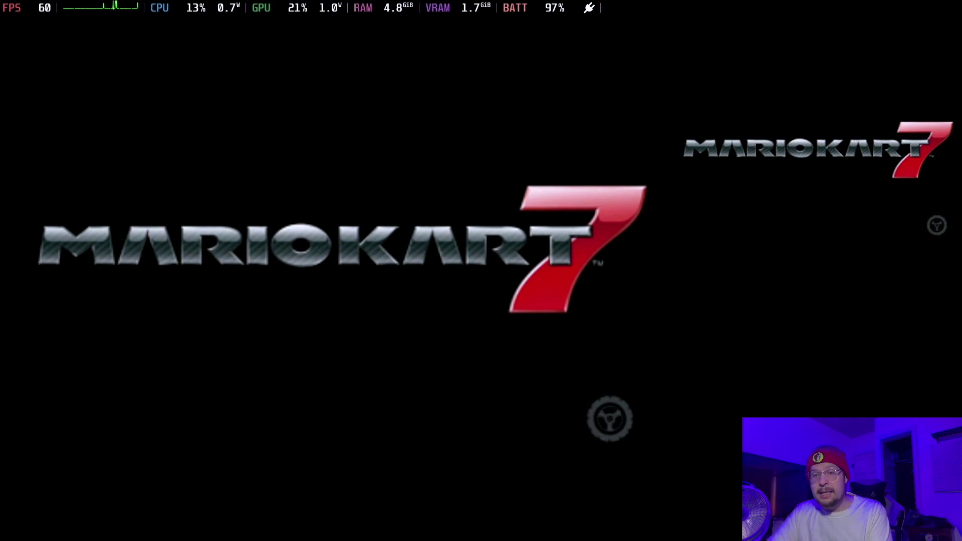
Choose Single Player and start a 50cc Grand Prix from the Mario Kart 7 menus.
key("Down")
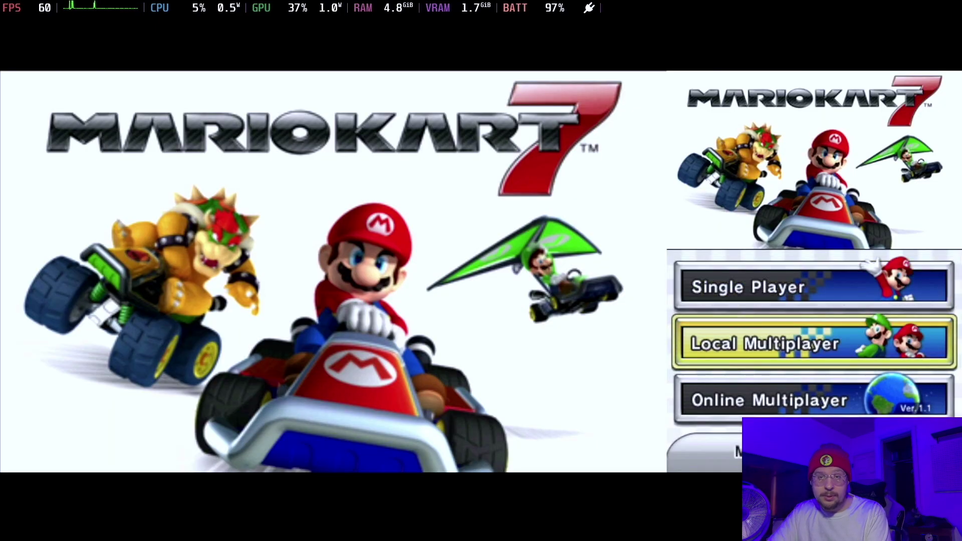
key("Up")
key("Return")
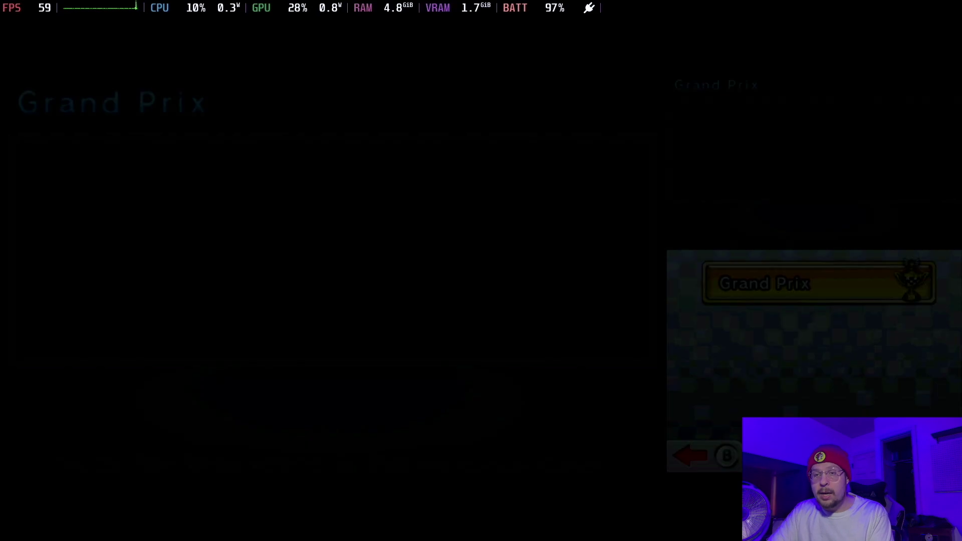
key("Down")
key("Down")
key("Up")
key("Up")
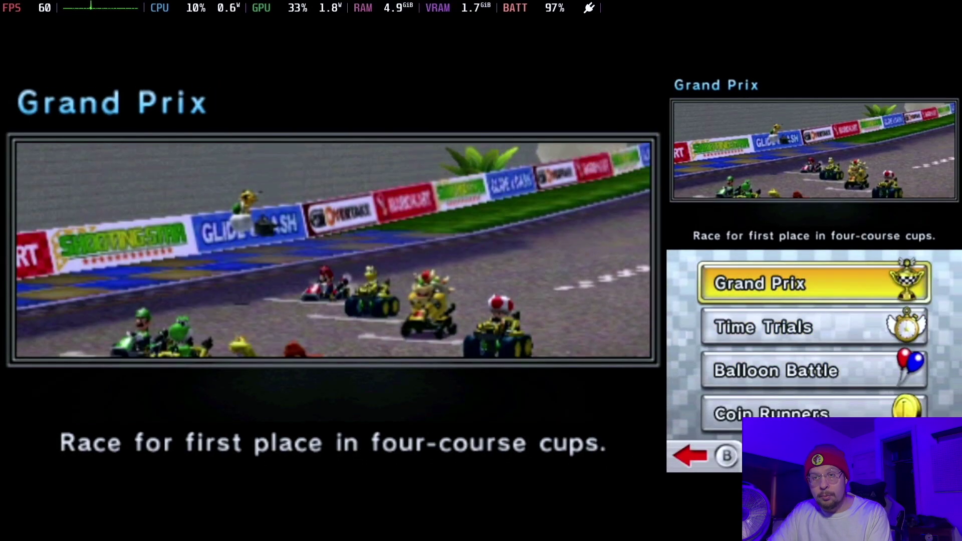
key("Down")
key("Up")
key("Return")
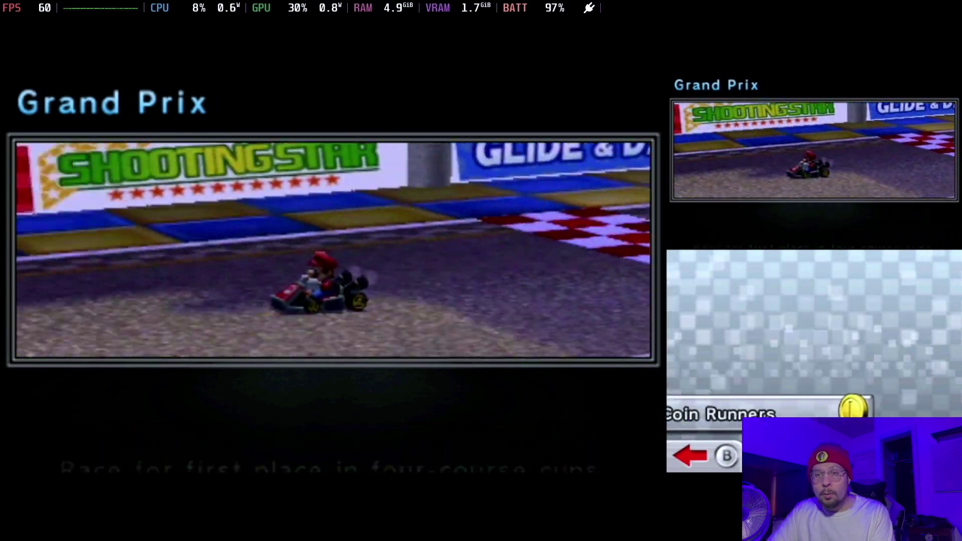
key("Return")
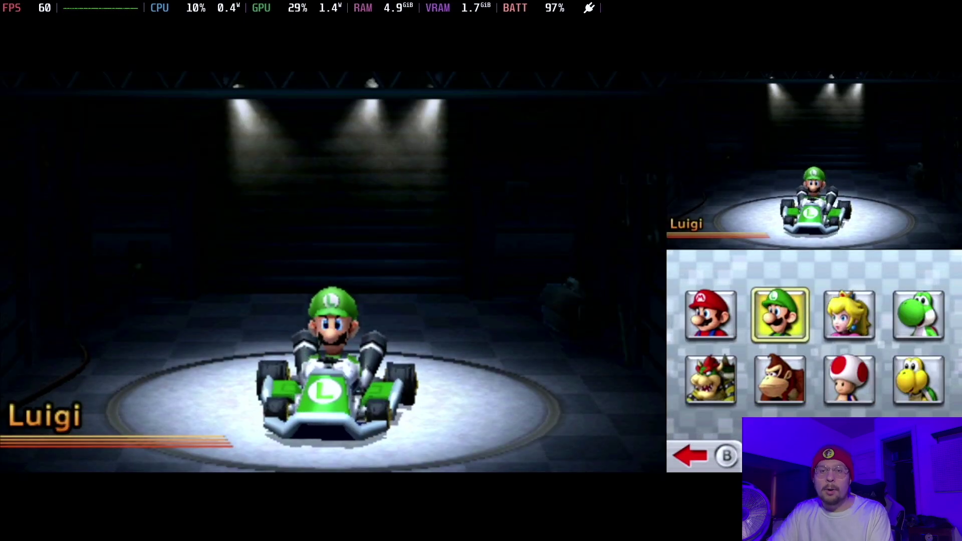
Select Luigi with the Standard kart and start the 50cc Mushroom Cup.
key("Left")
key("Right")
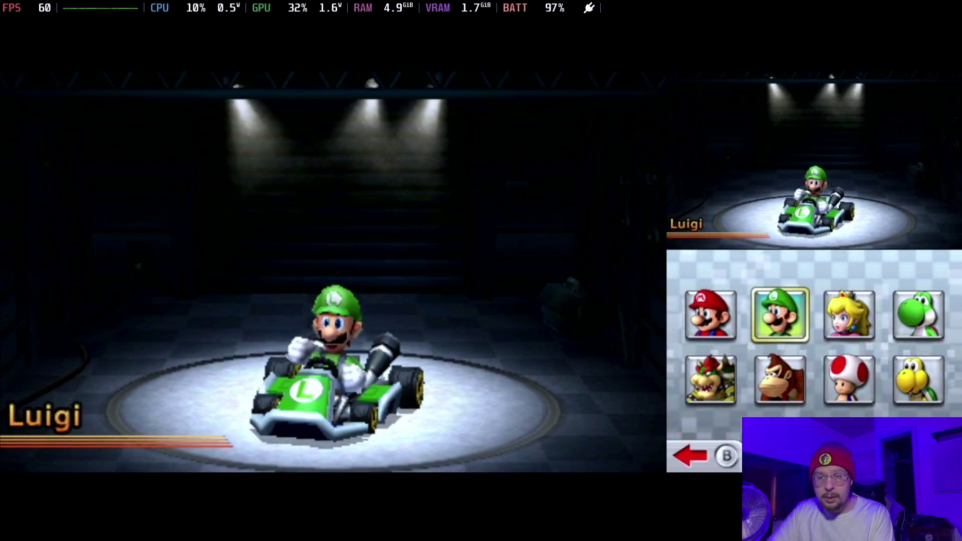
key("Return")
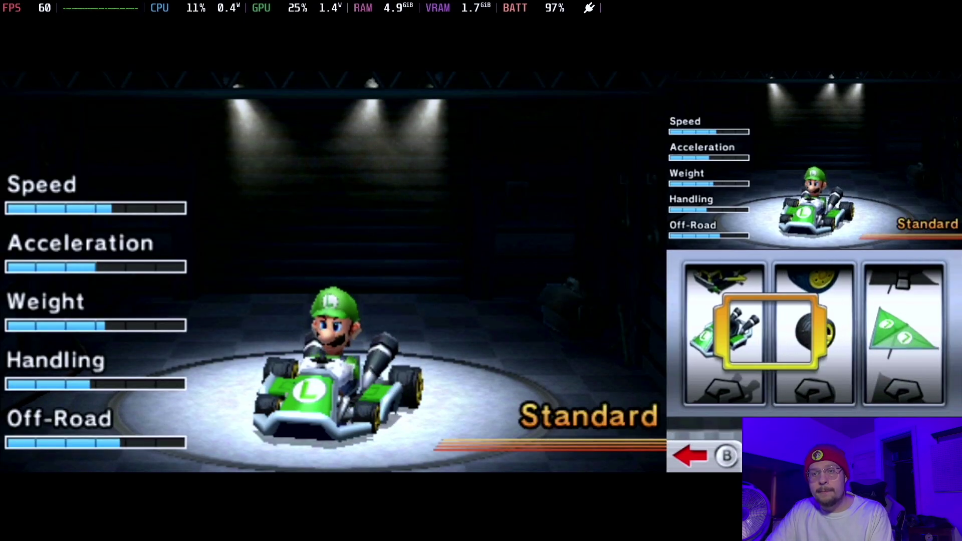
key("Right")
key("Return")
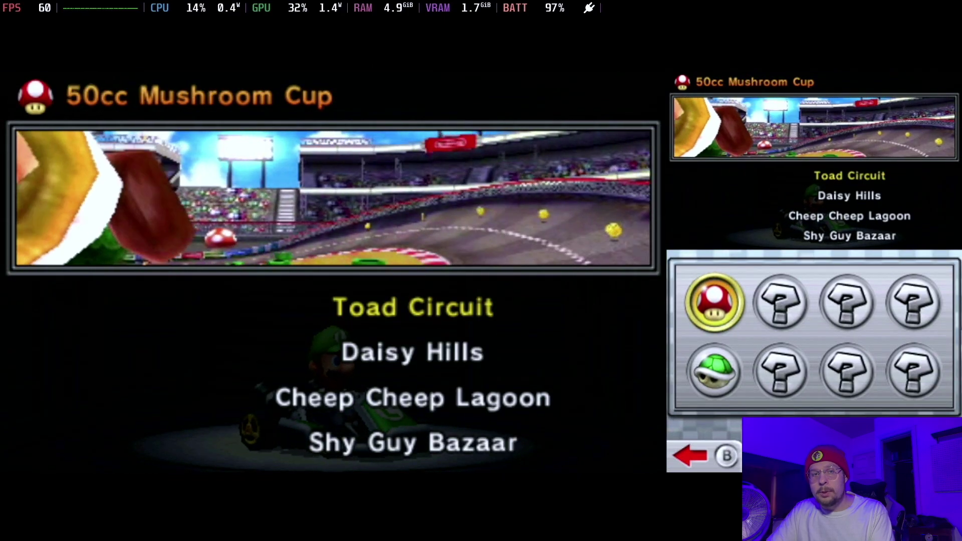
key("Return")
key("Return")
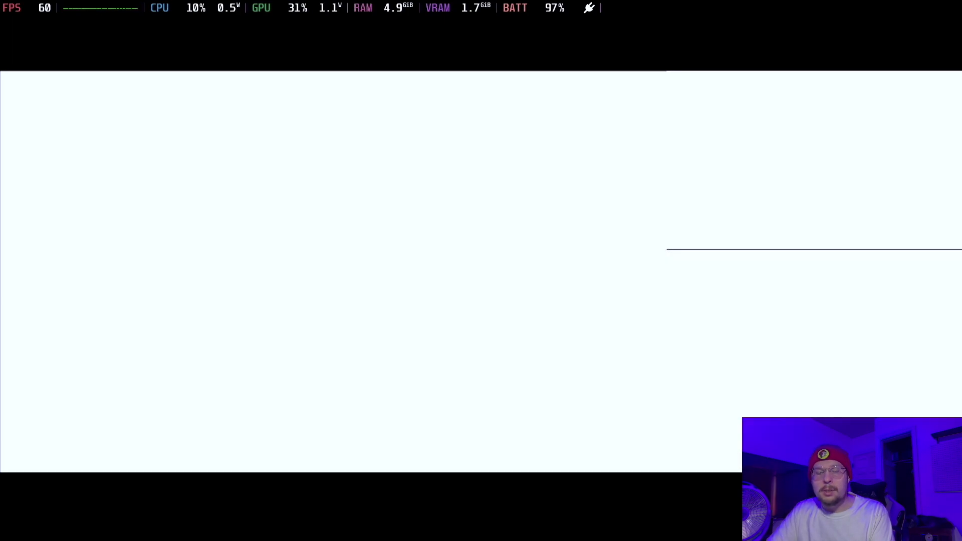